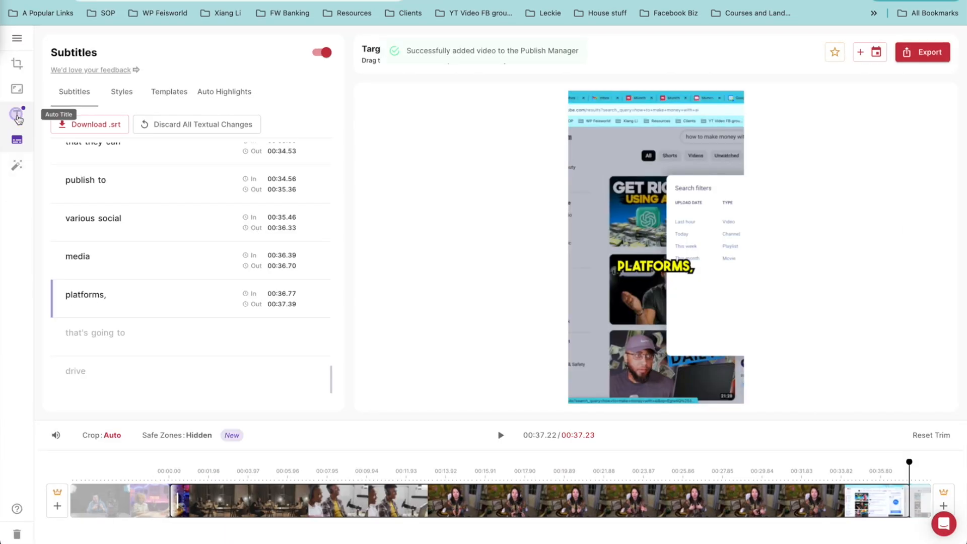
Switch the clip editor to the Auto Title panel and back to Subtitles.
{"action": "left_click", "coordinate": [18, 115]}
{"action": "left_click", "coordinate": [19, 143]}
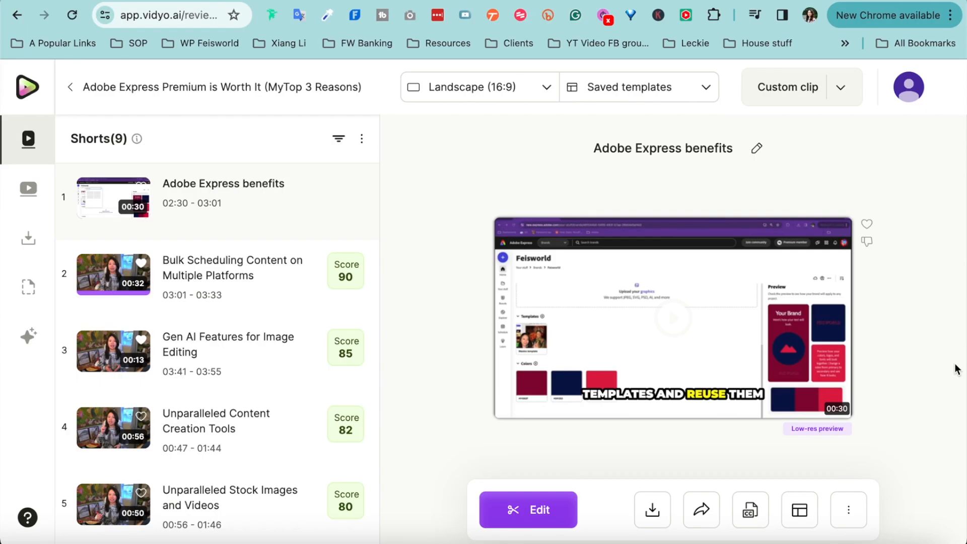
View the video's chapters, then the project's downloads, drafts and AI assistant page.
{"action": "left_click", "coordinate": [291, 314]}
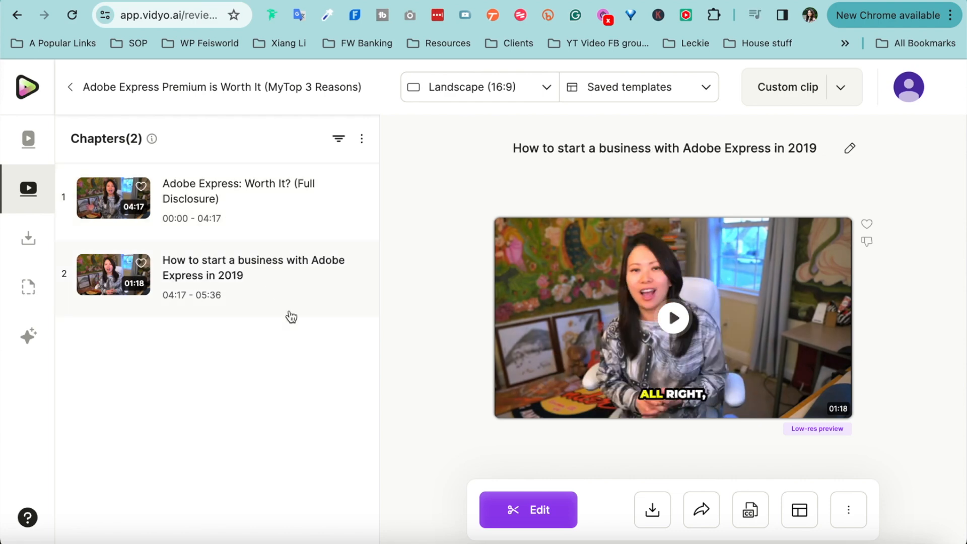
{"action": "left_click", "coordinate": [28, 238]}
{"action": "left_click", "coordinate": [27, 286]}
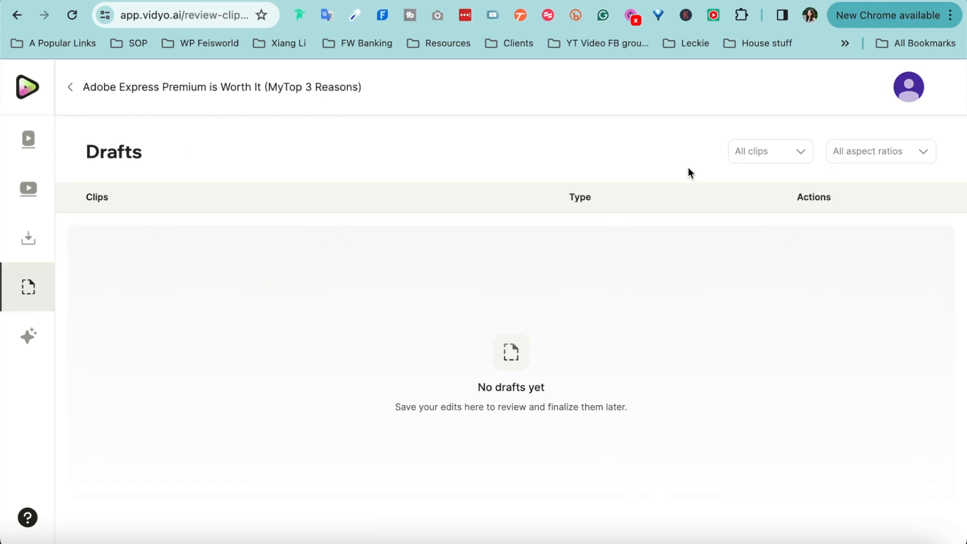
{"action": "left_click", "coordinate": [28, 336]}
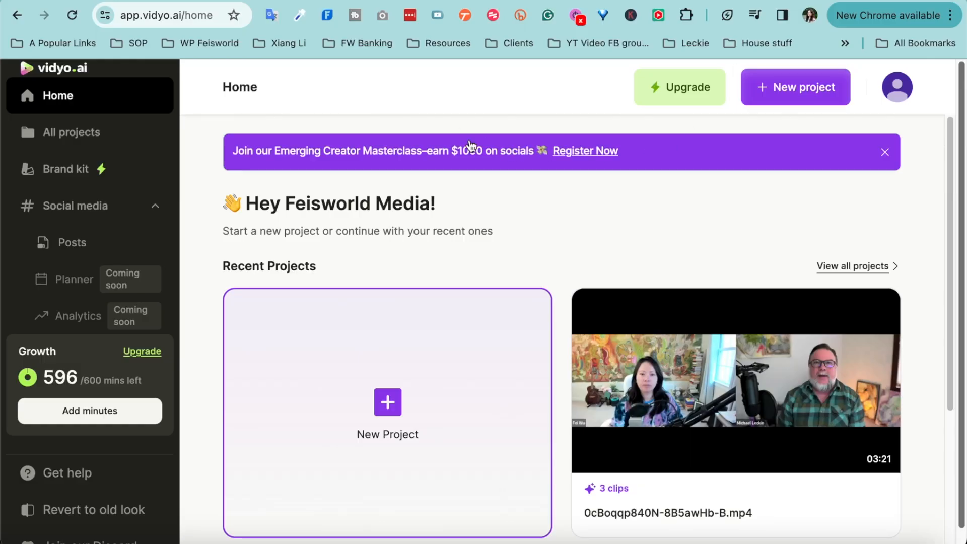
{"action": "scroll", "coordinate": [688, 265], "scroll_direction": "down", "scroll_amount": 1}
{"action": "scroll", "coordinate": [874, 365], "scroll_direction": "down", "scroll_amount": 1}
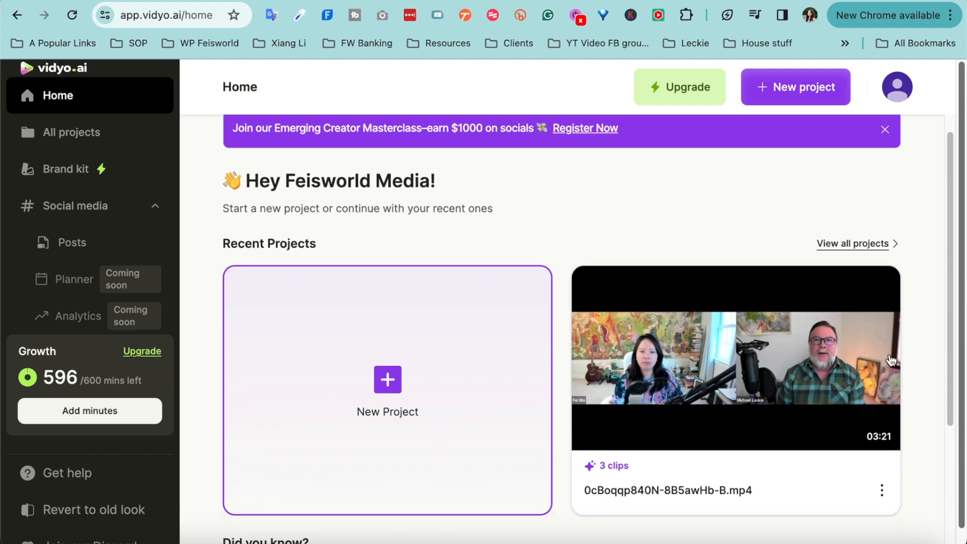
{"action": "scroll", "coordinate": [898, 354], "scroll_direction": "down", "scroll_amount": 4}
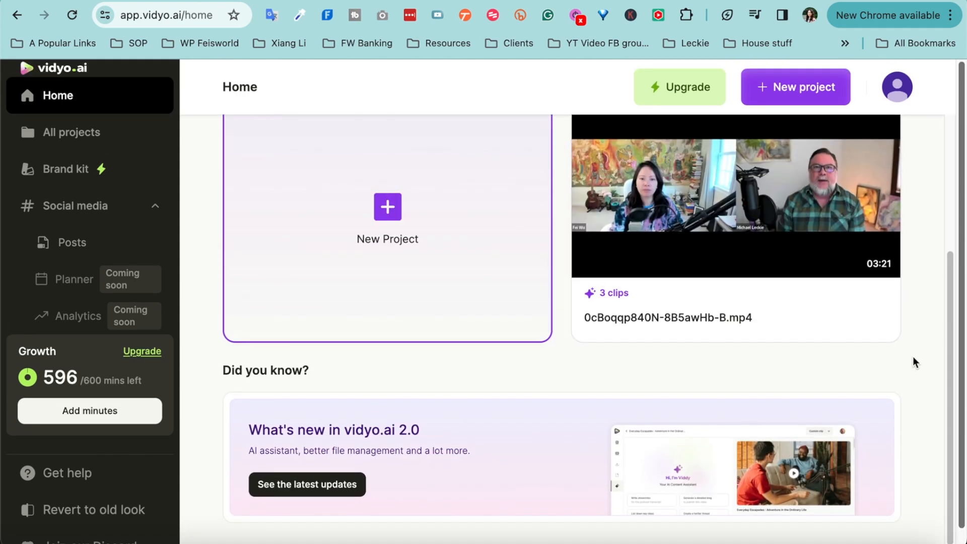
{"action": "scroll", "coordinate": [911, 347], "scroll_direction": "up", "scroll_amount": 5}
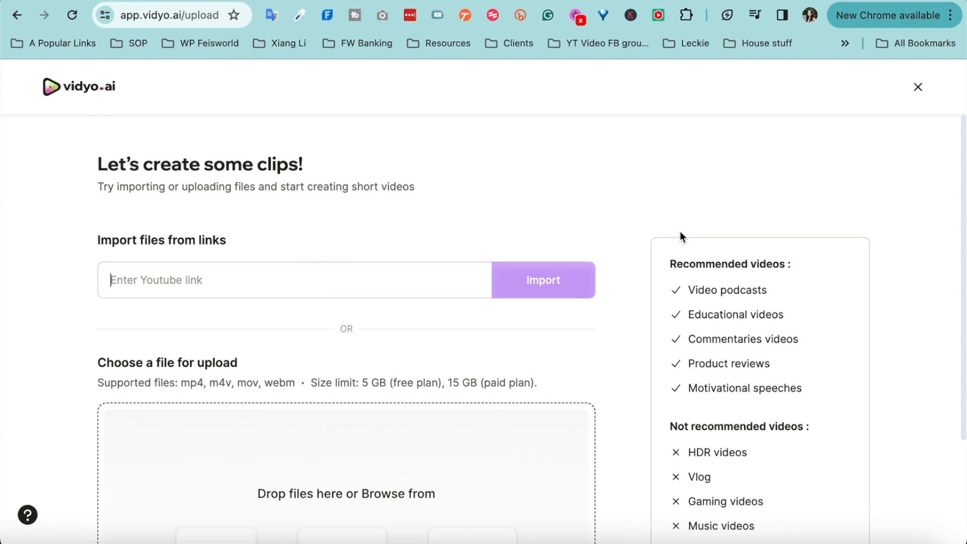
{"action": "scroll", "coordinate": [823, 497], "scroll_direction": "down", "scroll_amount": 1}
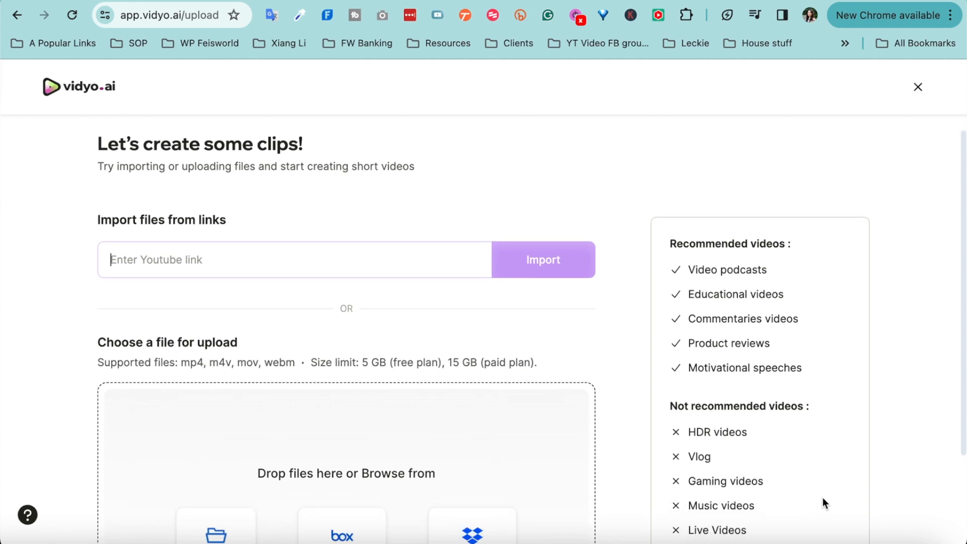
{"action": "scroll", "coordinate": [823, 497], "scroll_direction": "up", "scroll_amount": 1}
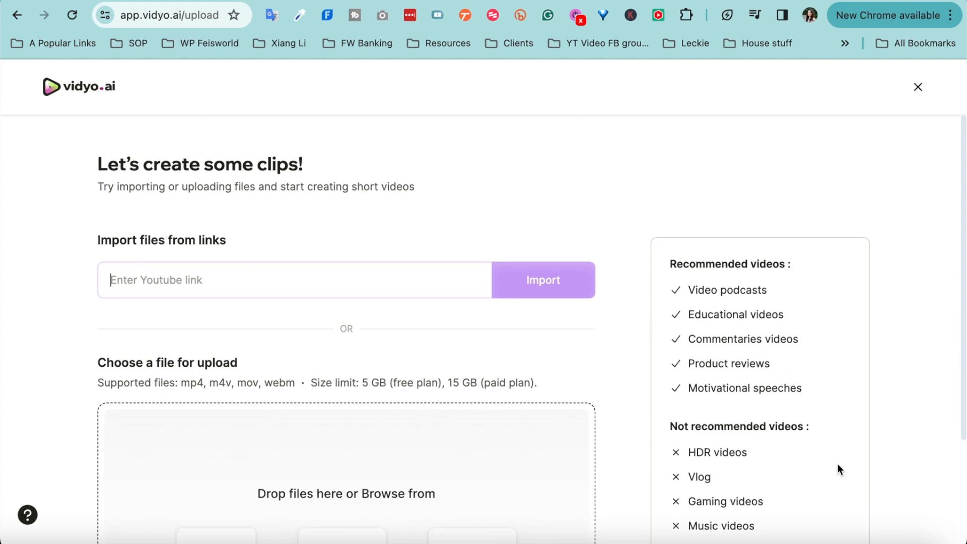
{"action": "scroll", "coordinate": [837, 464], "scroll_direction": "down", "scroll_amount": 3}
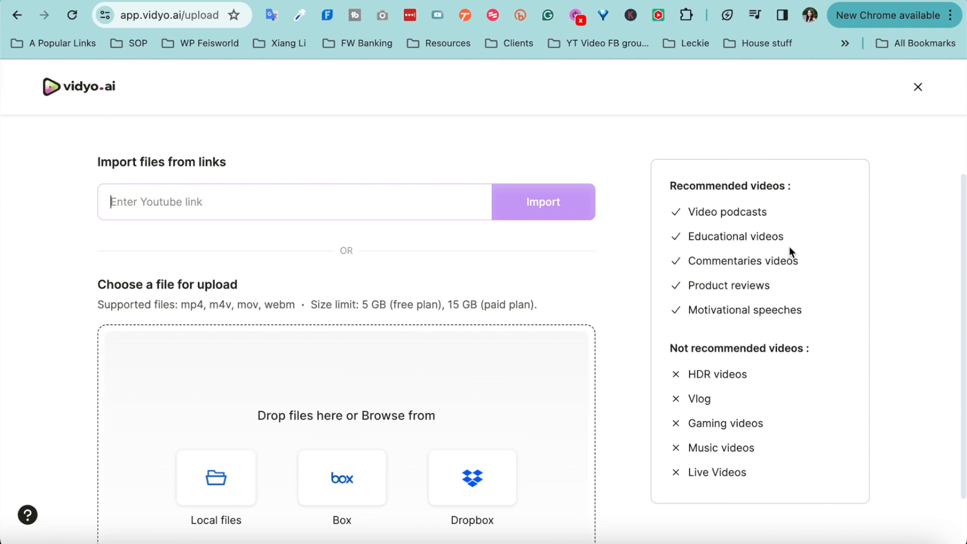
{"action": "scroll", "coordinate": [798, 294], "scroll_direction": "down", "scroll_amount": 2}
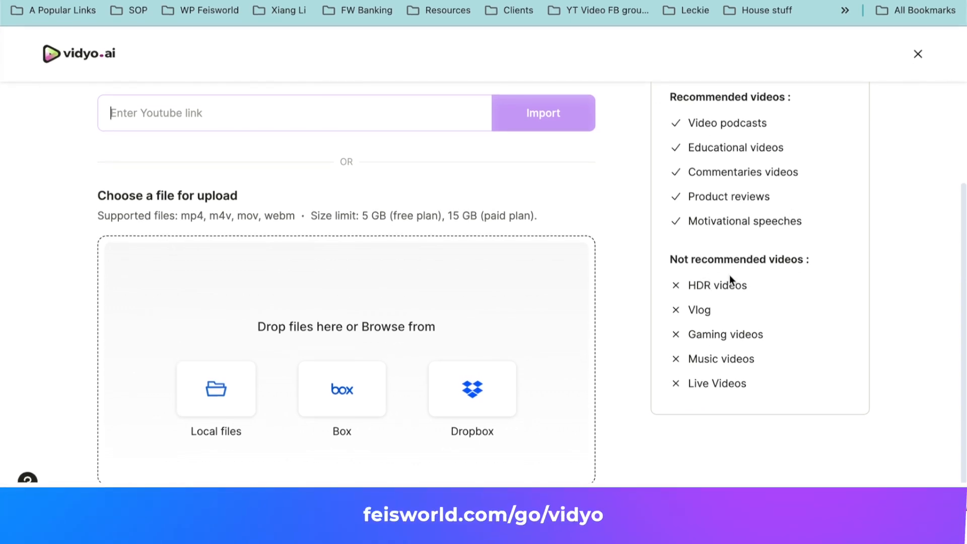
{"action": "scroll", "coordinate": [755, 287], "scroll_direction": "down", "scroll_amount": 1}
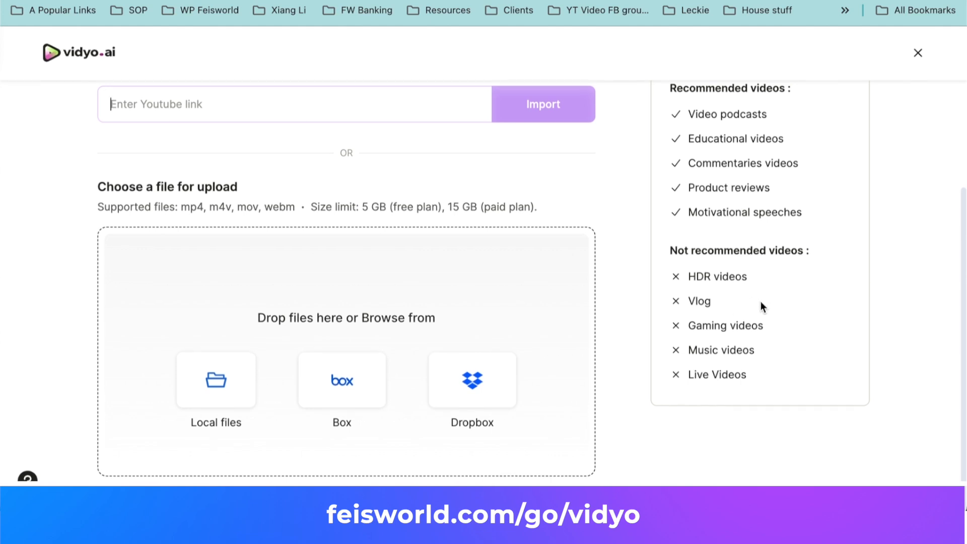
{"action": "scroll", "coordinate": [350, 243], "scroll_direction": "up", "scroll_amount": 2}
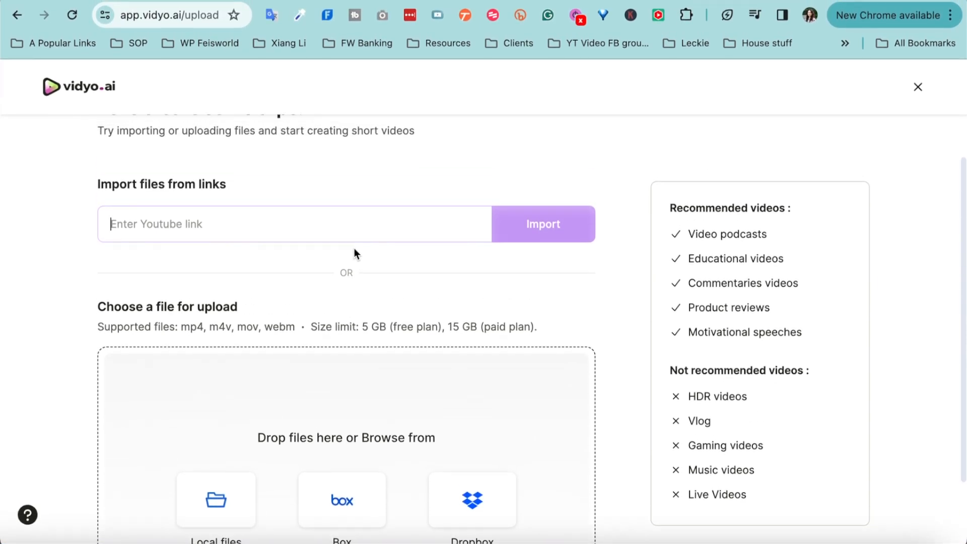
{"action": "scroll", "coordinate": [456, 464], "scroll_direction": "down", "scroll_amount": 1}
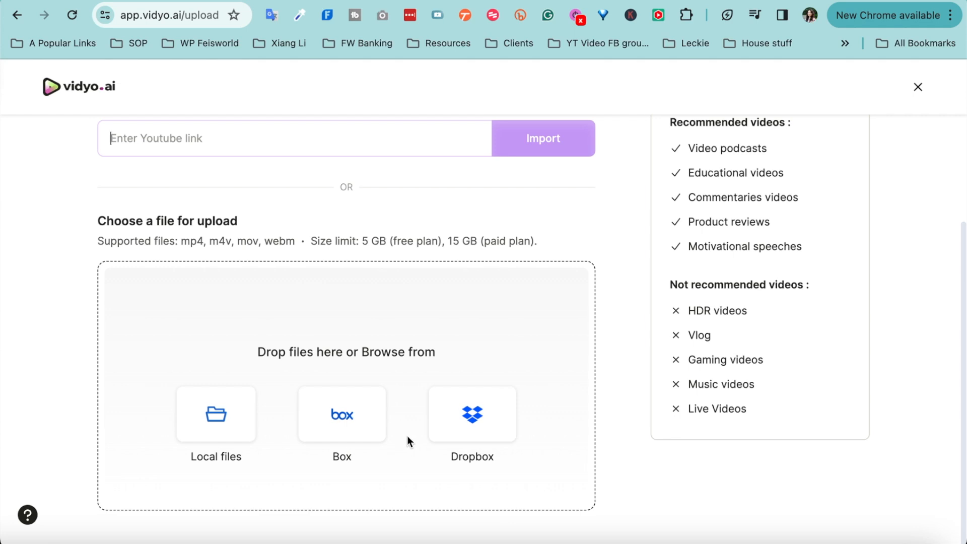
{"action": "scroll", "coordinate": [113, 198], "scroll_direction": "up", "scroll_amount": 3}
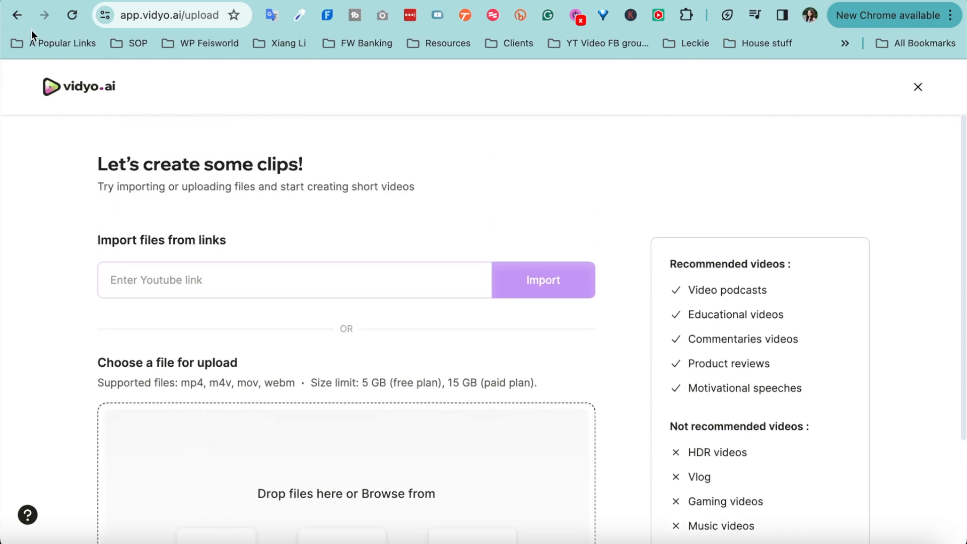
Go back to home, view all projects, then show the brand kits overview with Brand Kit 1.
{"action": "left_click", "coordinate": [18, 15]}
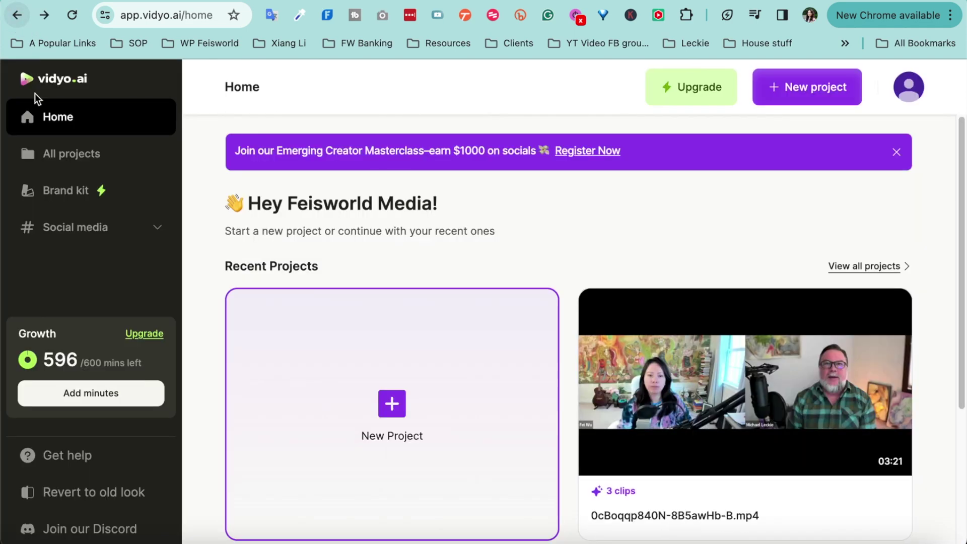
{"action": "left_click", "coordinate": [83, 160]}
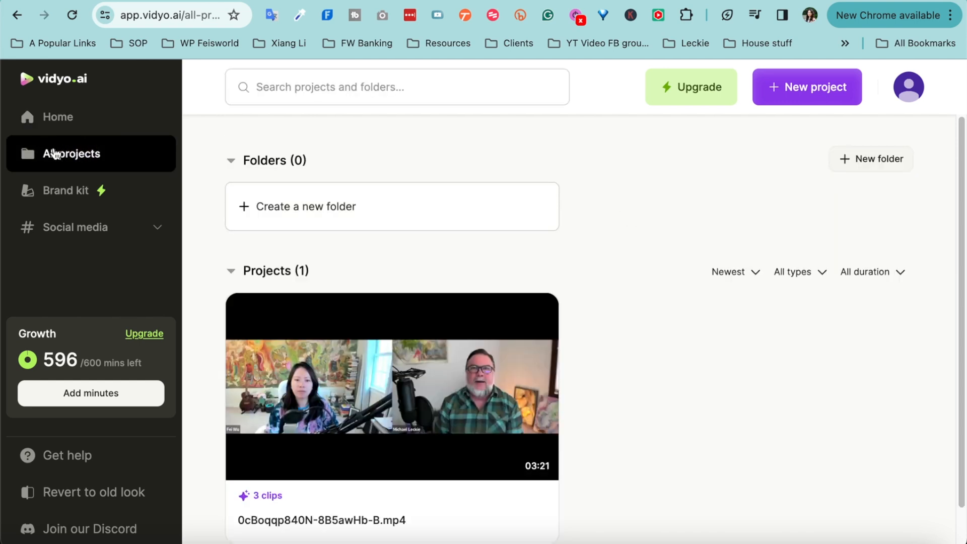
{"action": "mouse_move", "coordinate": [523, 344]}
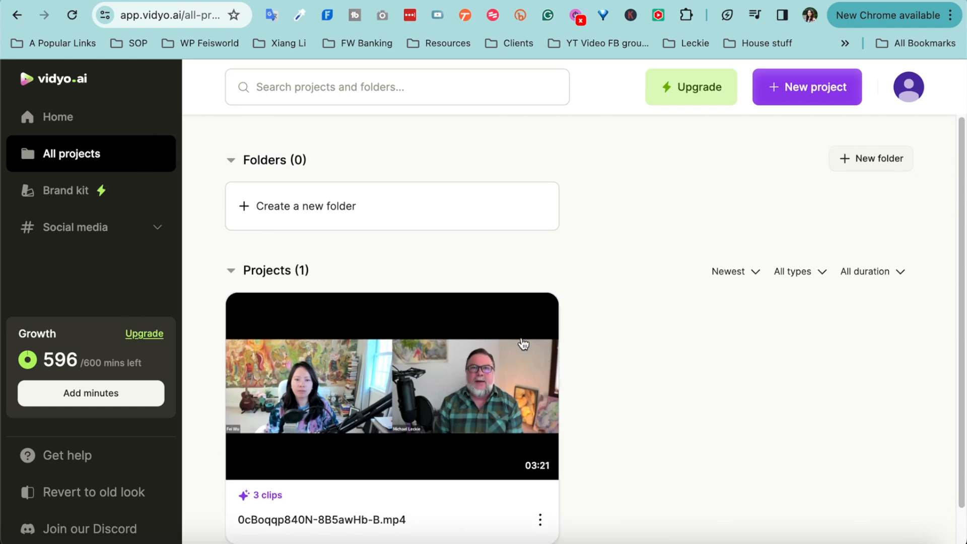
{"action": "scroll", "coordinate": [503, 332], "scroll_direction": "down", "scroll_amount": 1}
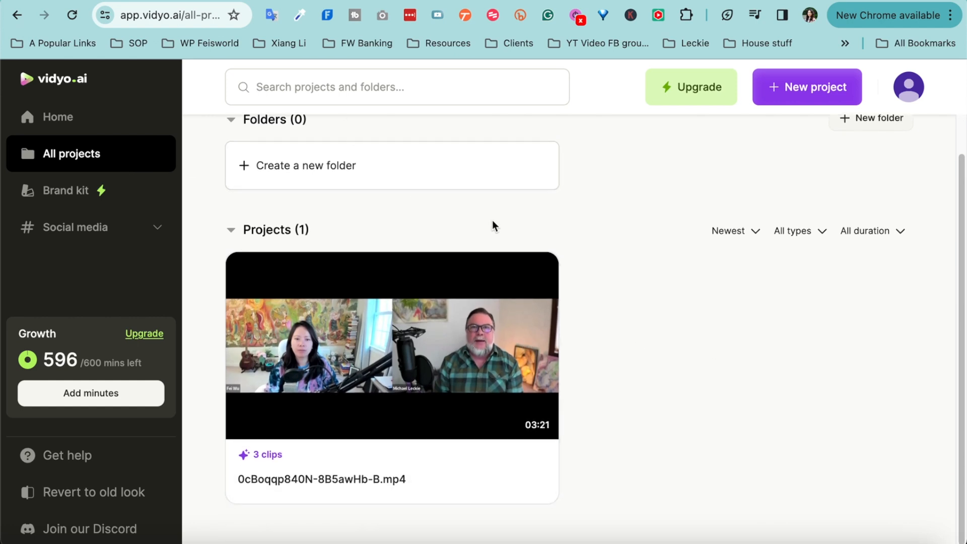
{"action": "scroll", "coordinate": [529, 226], "scroll_direction": "up", "scroll_amount": 1}
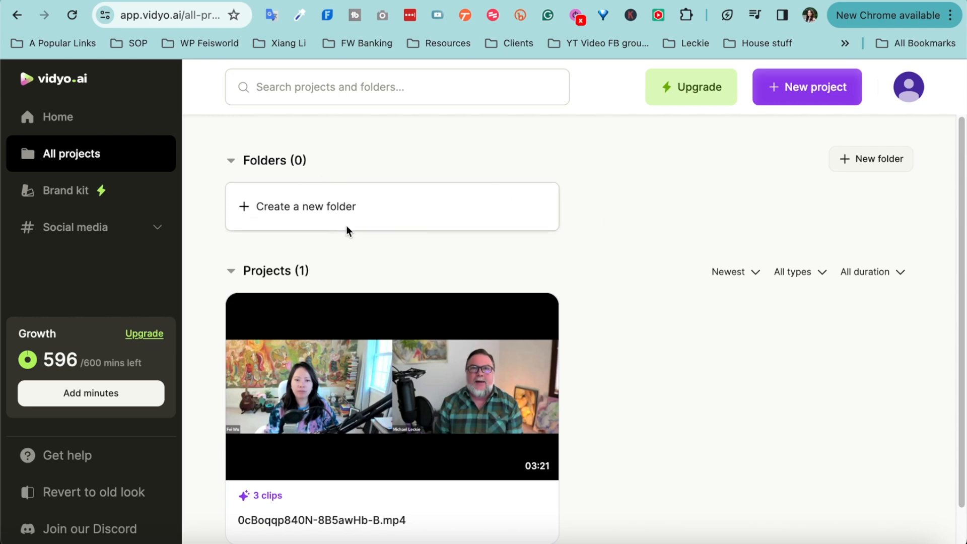
{"action": "left_click", "coordinate": [50, 192]}
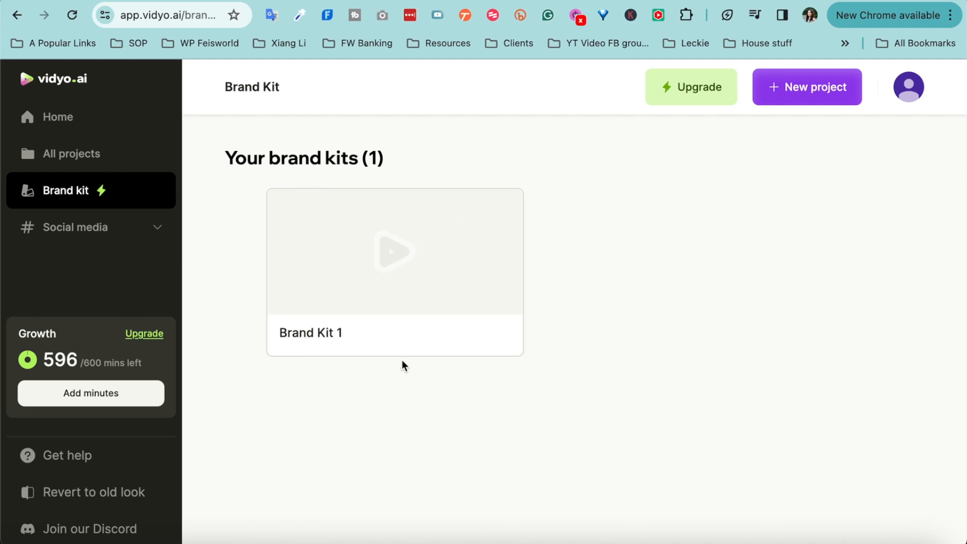
{"action": "left_click", "coordinate": [310, 332]}
{"action": "scroll", "coordinate": [887, 378], "scroll_direction": "down", "scroll_amount": 4}
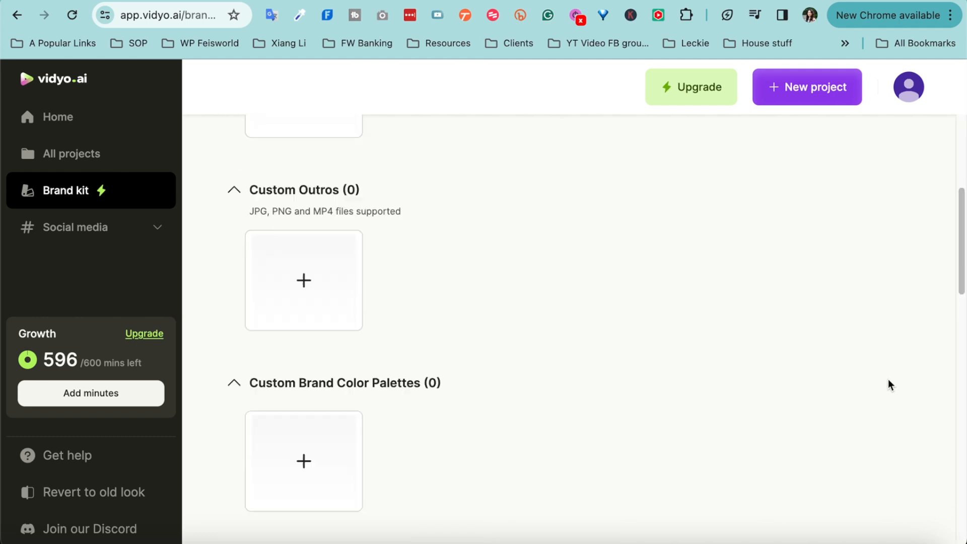
{"action": "scroll", "coordinate": [884, 383], "scroll_direction": "down", "scroll_amount": 3}
{"action": "scroll", "coordinate": [883, 382], "scroll_direction": "up", "scroll_amount": 6}
{"action": "scroll", "coordinate": [883, 380], "scroll_direction": "down", "scroll_amount": 3}
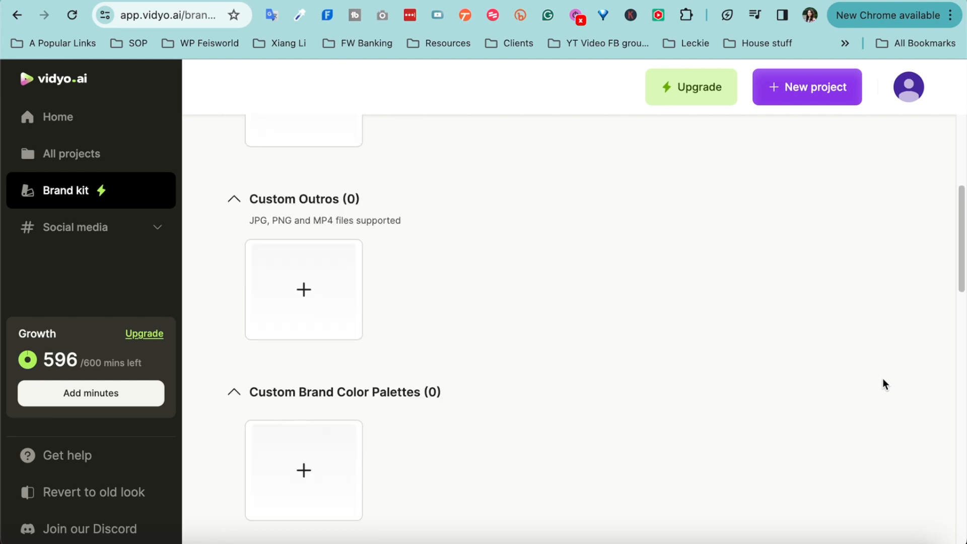
{"action": "scroll", "coordinate": [882, 379], "scroll_direction": "up", "scroll_amount": 3}
{"action": "scroll", "coordinate": [882, 377], "scroll_direction": "up", "scroll_amount": 3}
{"action": "scroll", "coordinate": [882, 379], "scroll_direction": "up", "scroll_amount": 2}
{"action": "scroll", "coordinate": [879, 381], "scroll_direction": "down", "scroll_amount": 1}
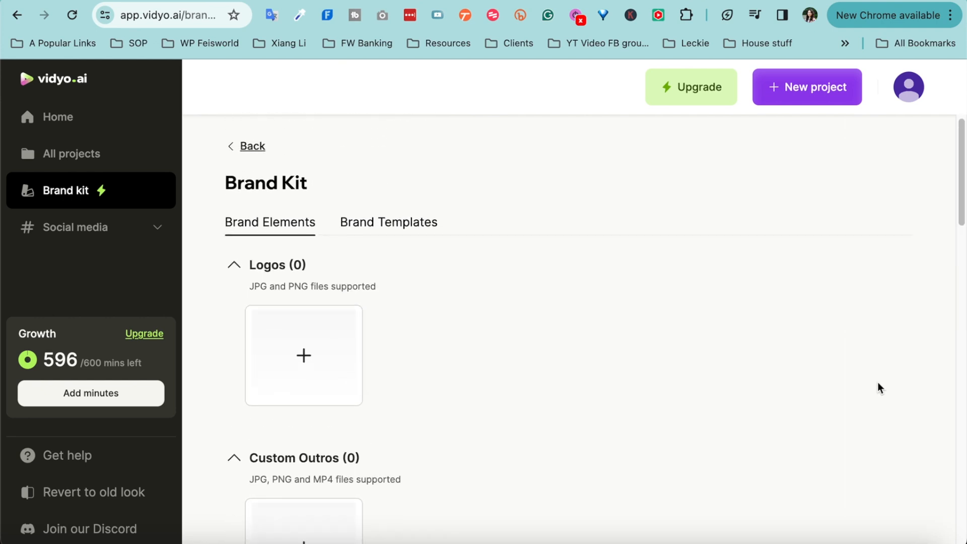
{"action": "scroll", "coordinate": [878, 383], "scroll_direction": "down", "scroll_amount": 1}
{"action": "scroll", "coordinate": [877, 382], "scroll_direction": "down", "scroll_amount": 1}
{"action": "scroll", "coordinate": [876, 382], "scroll_direction": "down", "scroll_amount": 1}
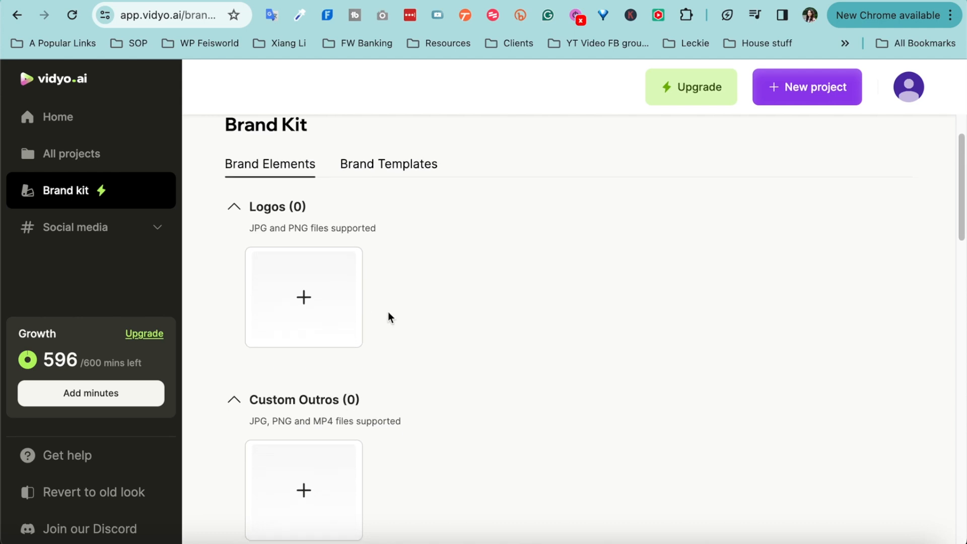
{"action": "scroll", "coordinate": [308, 297], "scroll_direction": "down", "scroll_amount": 1}
{"action": "scroll", "coordinate": [341, 281], "scroll_direction": "down", "scroll_amount": 2}
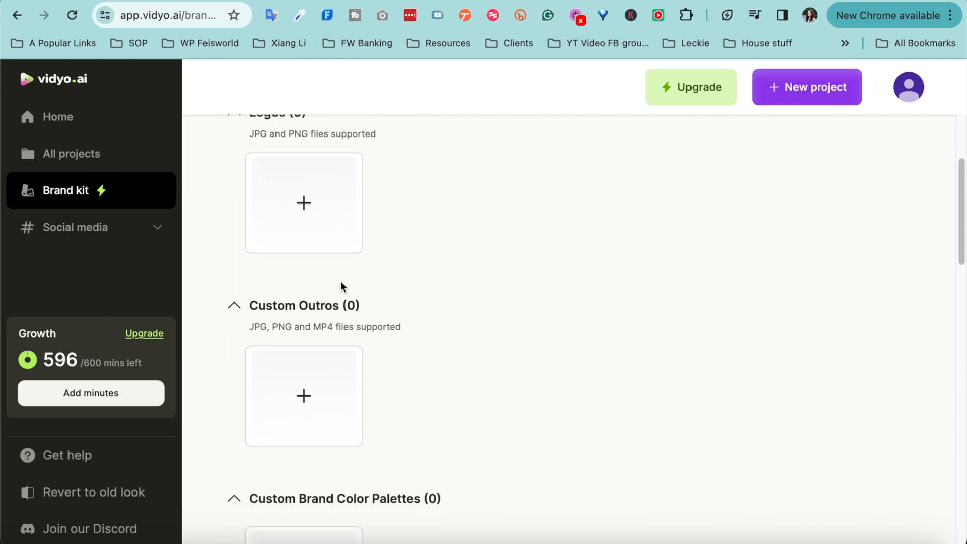
{"action": "scroll", "coordinate": [340, 281], "scroll_direction": "down", "scroll_amount": 1}
{"action": "scroll", "coordinate": [345, 278], "scroll_direction": "down", "scroll_amount": 2}
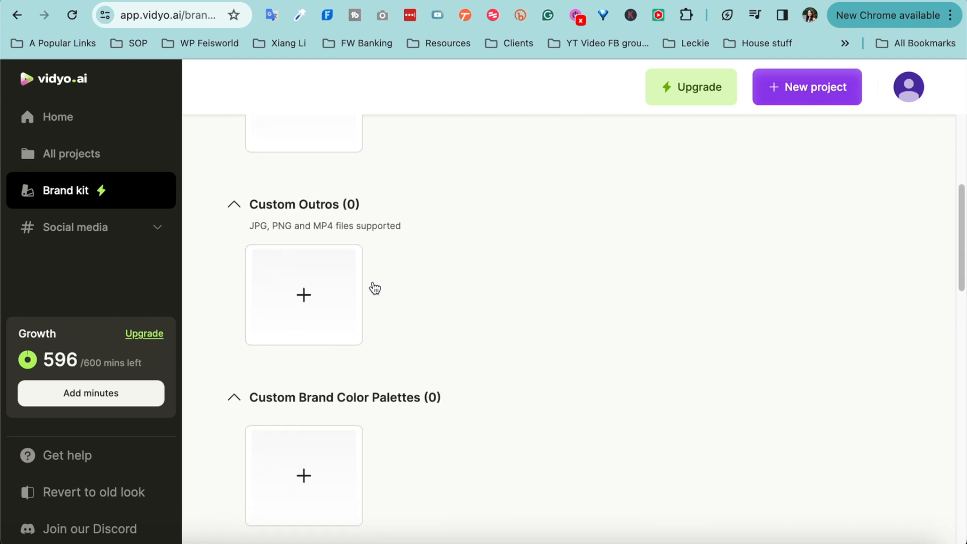
{"action": "scroll", "coordinate": [374, 284], "scroll_direction": "down", "scroll_amount": 1}
{"action": "scroll", "coordinate": [402, 285], "scroll_direction": "down", "scroll_amount": 1}
{"action": "scroll", "coordinate": [405, 290], "scroll_direction": "down", "scroll_amount": 1}
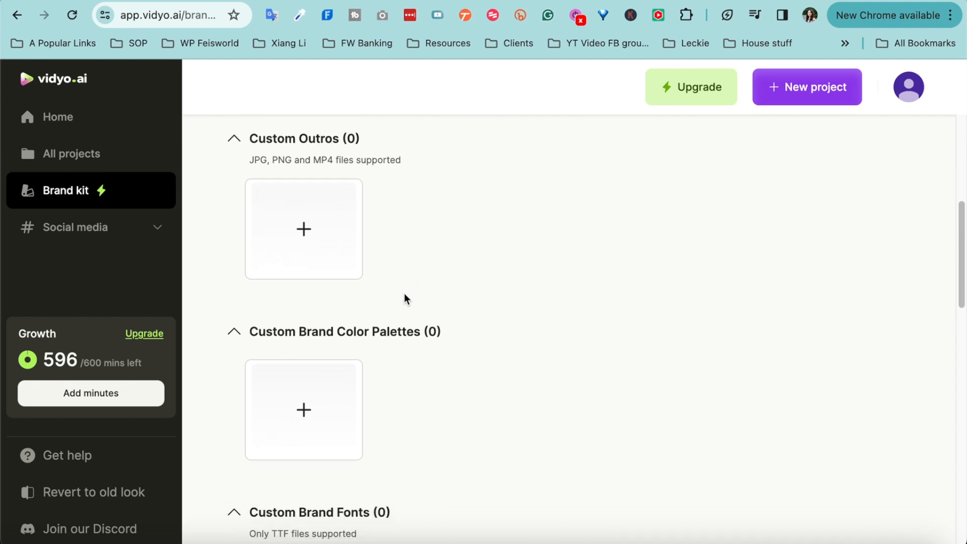
{"action": "scroll", "coordinate": [405, 293], "scroll_direction": "down", "scroll_amount": 1}
{"action": "scroll", "coordinate": [526, 300], "scroll_direction": "down", "scroll_amount": 1}
{"action": "scroll", "coordinate": [525, 311], "scroll_direction": "down", "scroll_amount": 1}
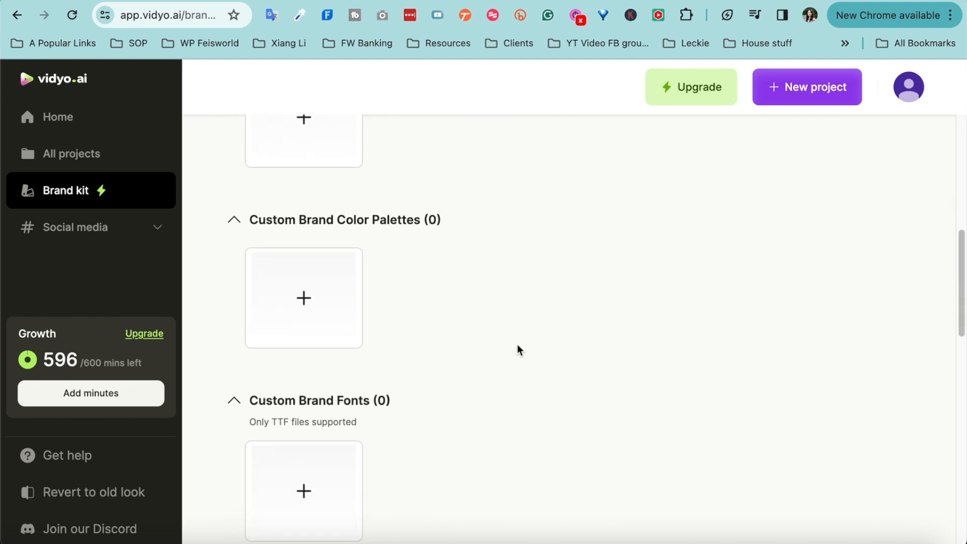
{"action": "scroll", "coordinate": [518, 343], "scroll_direction": "down", "scroll_amount": 2}
{"action": "scroll", "coordinate": [516, 343], "scroll_direction": "down", "scroll_amount": 1}
{"action": "scroll", "coordinate": [516, 342], "scroll_direction": "down", "scroll_amount": 2}
{"action": "scroll", "coordinate": [515, 340], "scroll_direction": "down", "scroll_amount": 1}
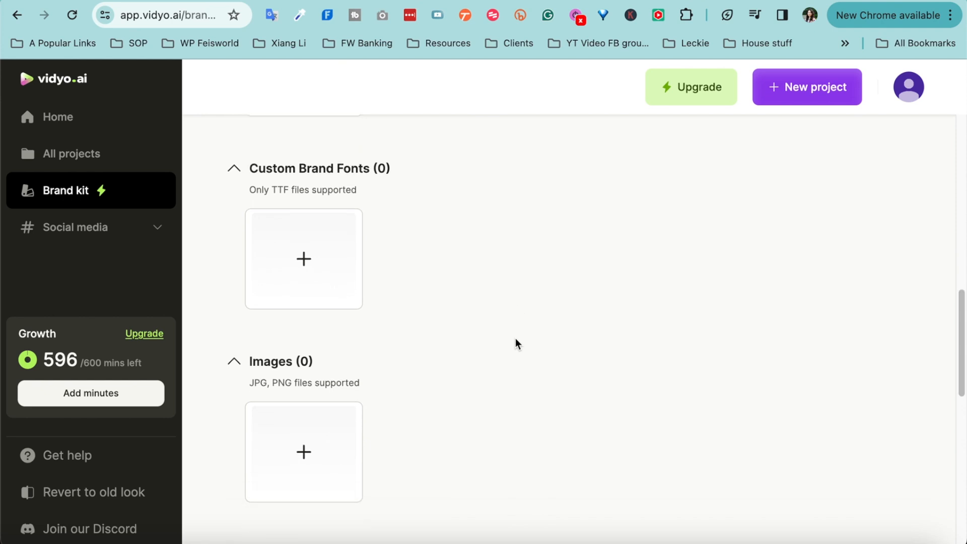
{"action": "scroll", "coordinate": [516, 337], "scroll_direction": "down", "scroll_amount": 1}
{"action": "scroll", "coordinate": [515, 336], "scroll_direction": "down", "scroll_amount": 1}
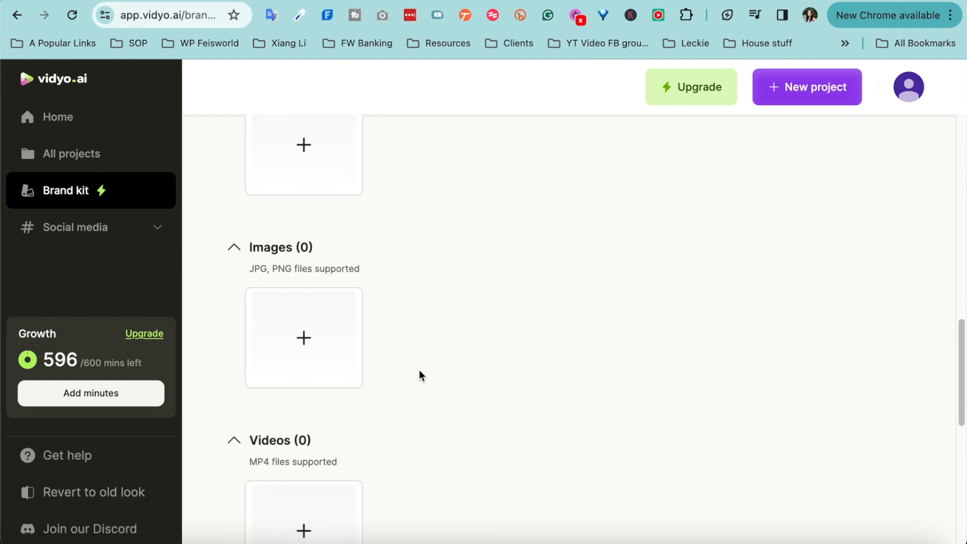
{"action": "scroll", "coordinate": [363, 459], "scroll_direction": "down", "scroll_amount": 1}
{"action": "scroll", "coordinate": [363, 432], "scroll_direction": "down", "scroll_amount": 2}
{"action": "scroll", "coordinate": [451, 427], "scroll_direction": "down", "scroll_amount": 1}
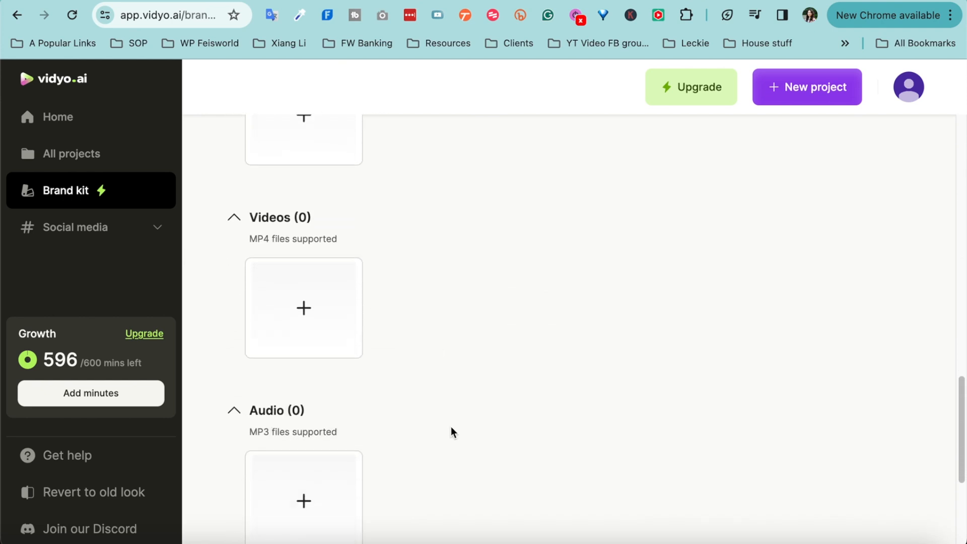
{"action": "scroll", "coordinate": [451, 425], "scroll_direction": "down", "scroll_amount": 2}
{"action": "scroll", "coordinate": [376, 394], "scroll_direction": "down", "scroll_amount": 2}
{"action": "scroll", "coordinate": [376, 398], "scroll_direction": "down", "scroll_amount": 1}
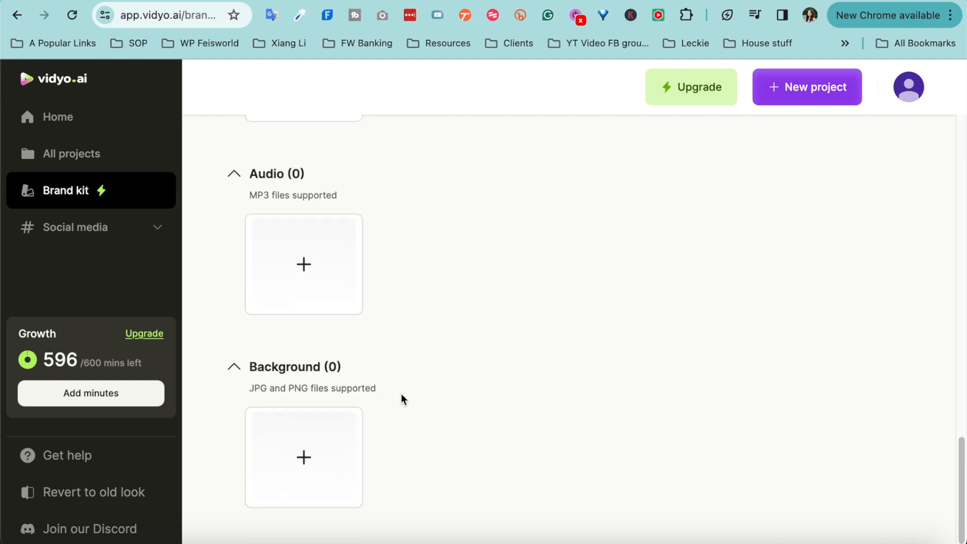
{"action": "left_click", "coordinate": [112, 236]}
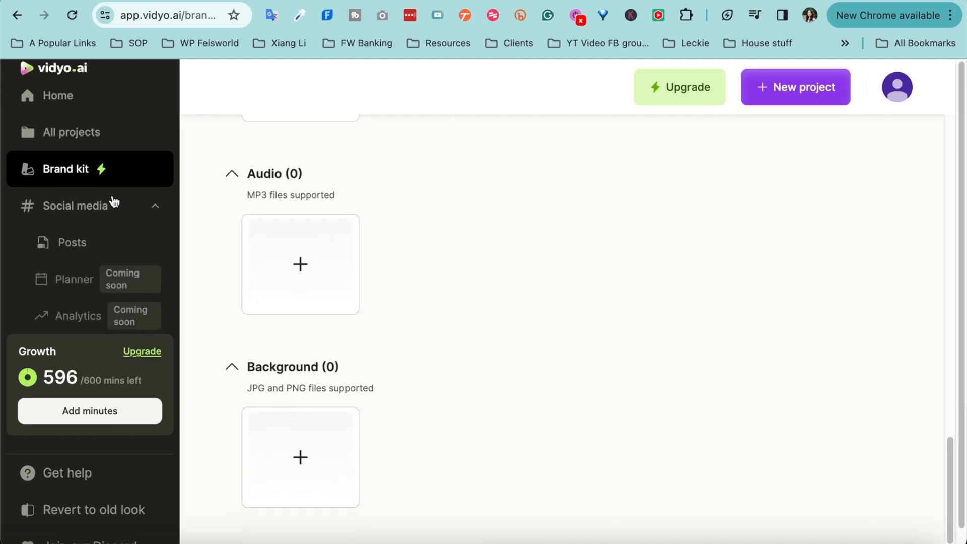
{"action": "left_click", "coordinate": [87, 210]}
Show the social media Posts page and briefly bring up the Get help suggestions.
{"action": "left_click", "coordinate": [76, 227]}
{"action": "left_click", "coordinate": [84, 250]}
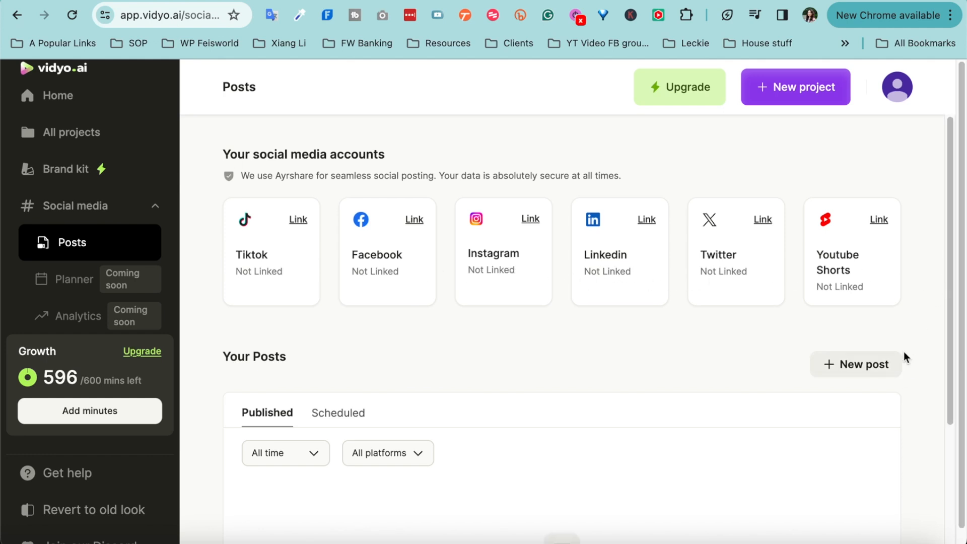
{"action": "scroll", "coordinate": [611, 385], "scroll_direction": "down", "scroll_amount": 3}
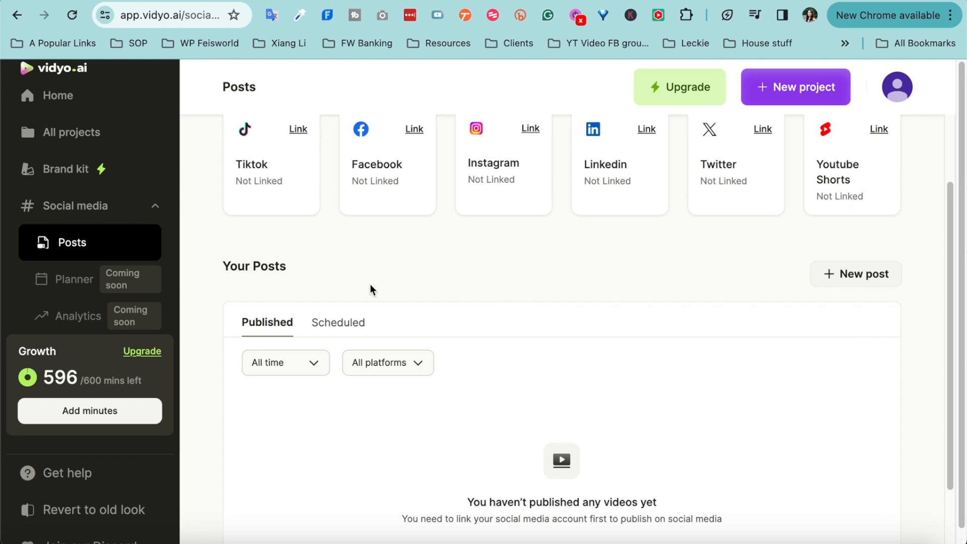
{"action": "scroll", "coordinate": [397, 287], "scroll_direction": "down", "scroll_amount": 3}
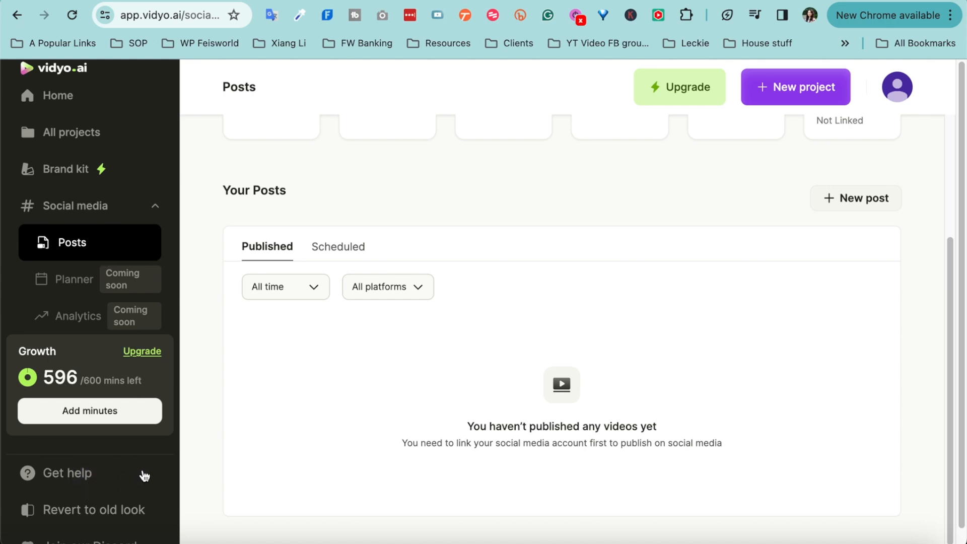
{"action": "left_click", "coordinate": [62, 479]}
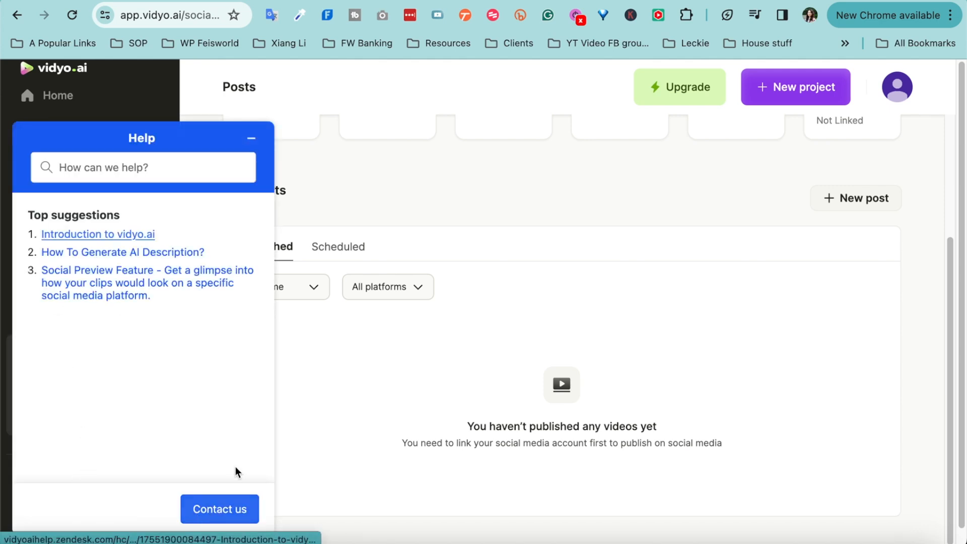
{"action": "left_click", "coordinate": [251, 137]}
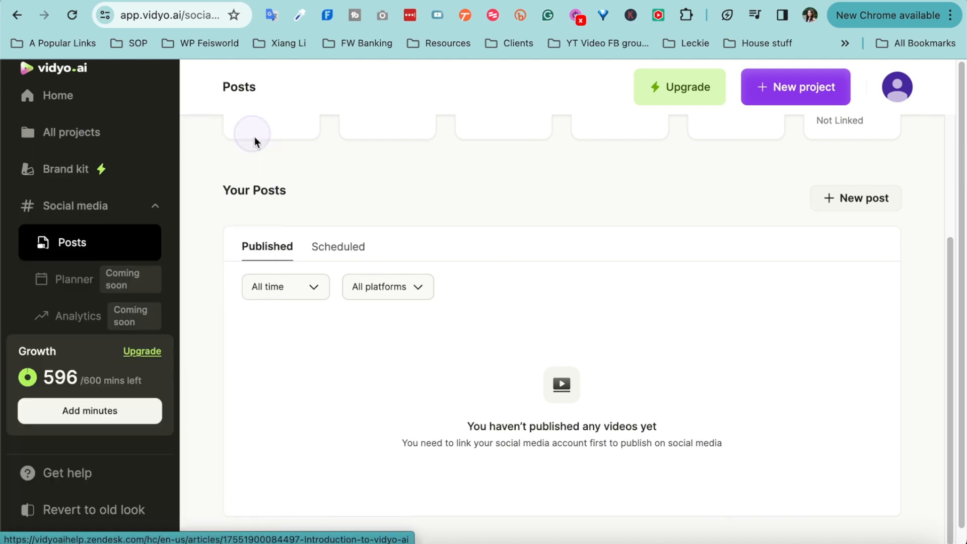
{"action": "scroll", "coordinate": [86, 521], "scroll_direction": "down", "scroll_amount": 2}
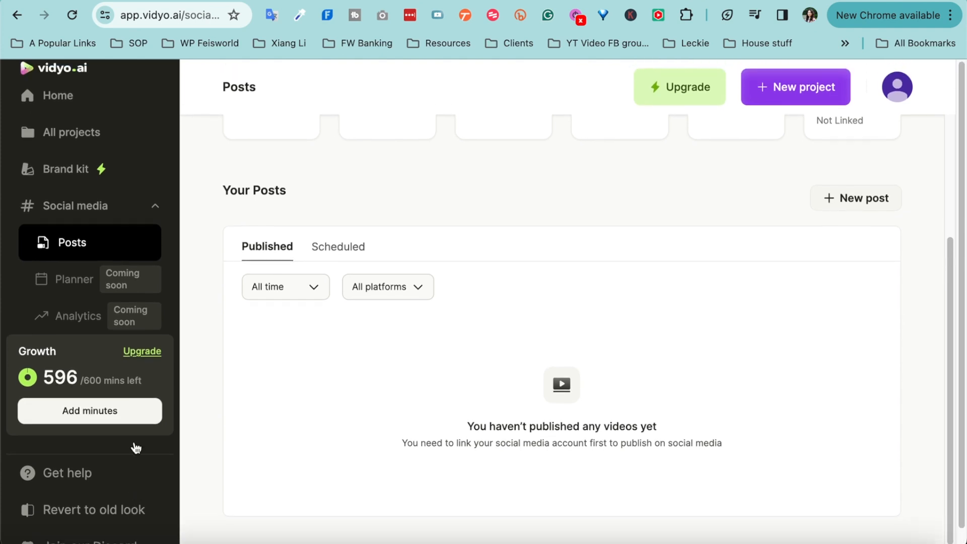
{"action": "scroll", "coordinate": [118, 537], "scroll_direction": "down", "scroll_amount": 1}
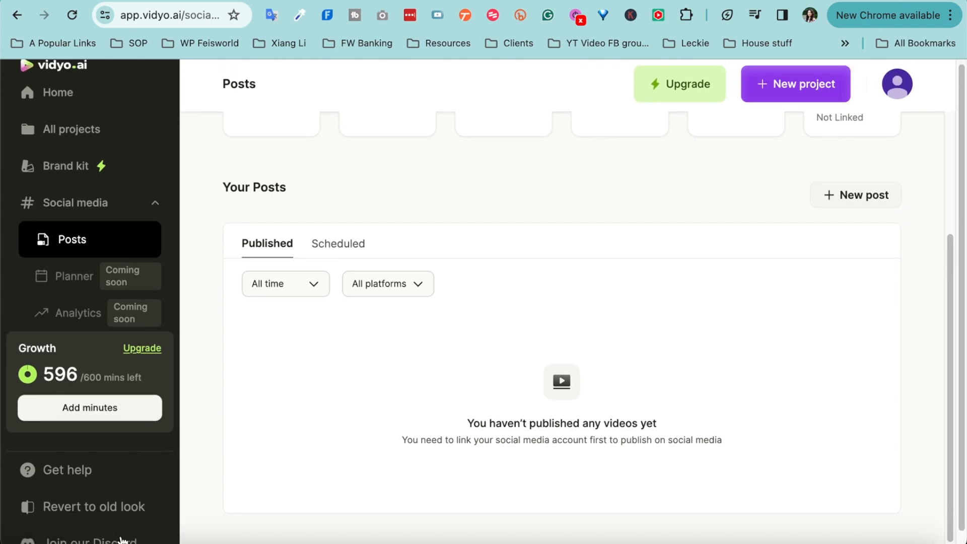
{"action": "scroll", "coordinate": [121, 491], "scroll_direction": "up", "scroll_amount": 1}
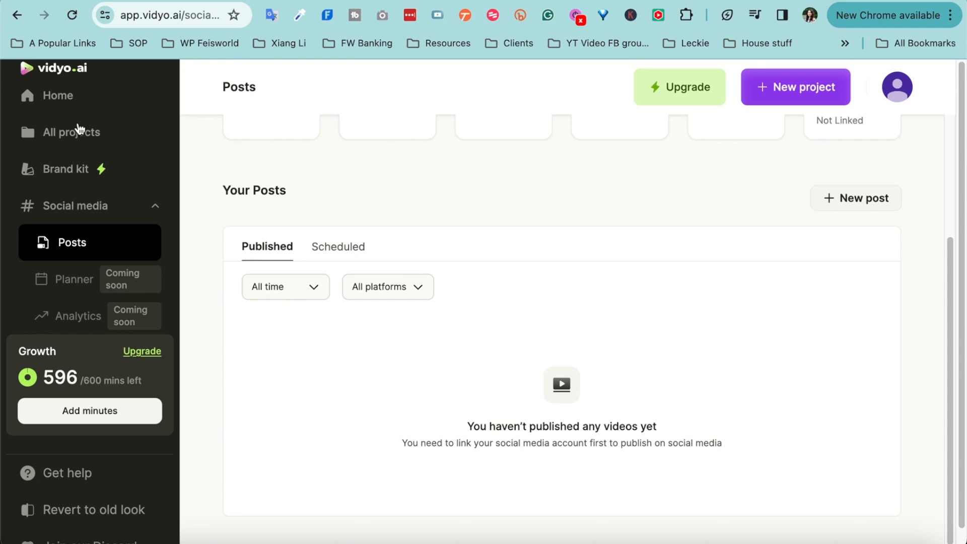
Start a new project from home and focus the YouTube link field on the upload page.
{"action": "left_click", "coordinate": [67, 95]}
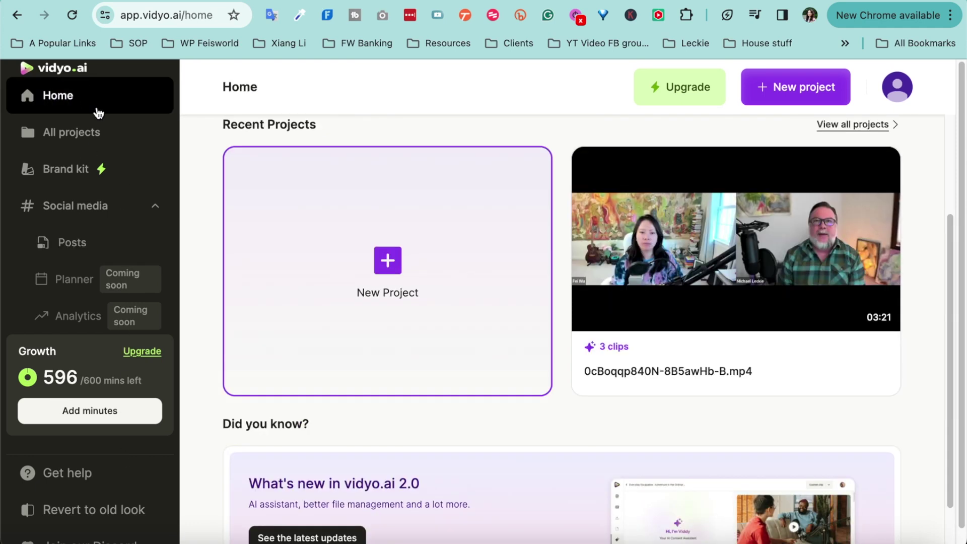
{"action": "left_click", "coordinate": [405, 285]}
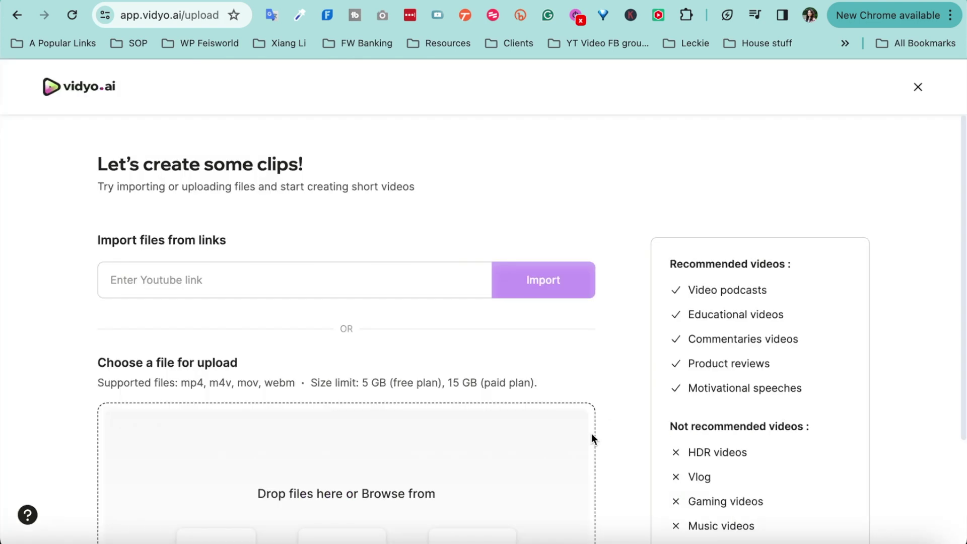
{"action": "left_click", "coordinate": [439, 283]}
{"action": "scroll", "coordinate": [656, 317], "scroll_direction": "down", "scroll_amount": 2}
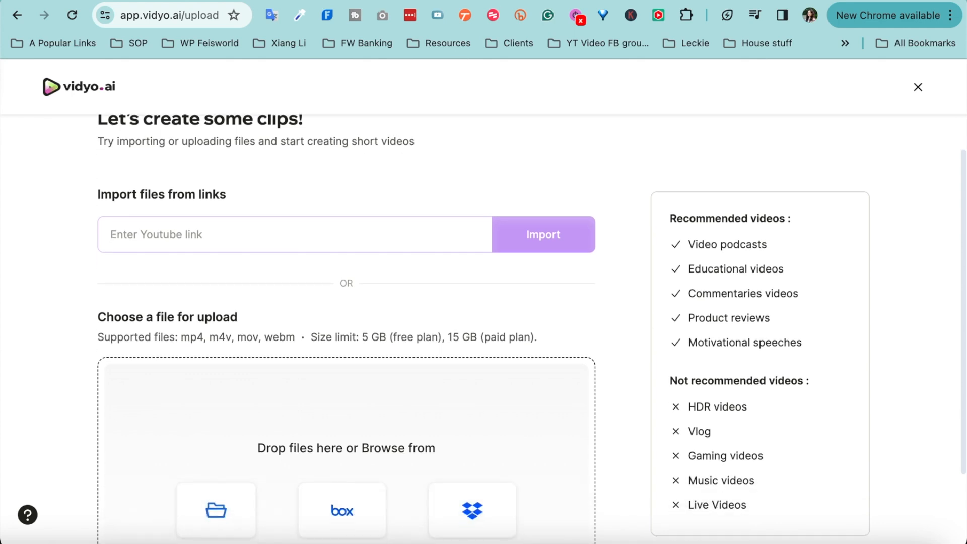
In YouTube Studio, reach the Adobe Express Premium video's details page with its share link.
{"action": "key", "text": "ctrl+Tab"}
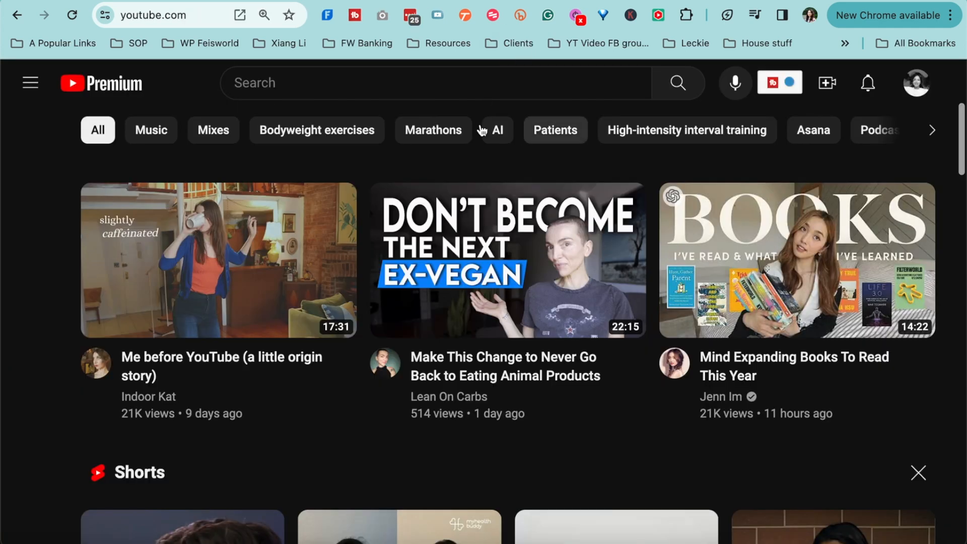
{"action": "left_click", "coordinate": [916, 83]}
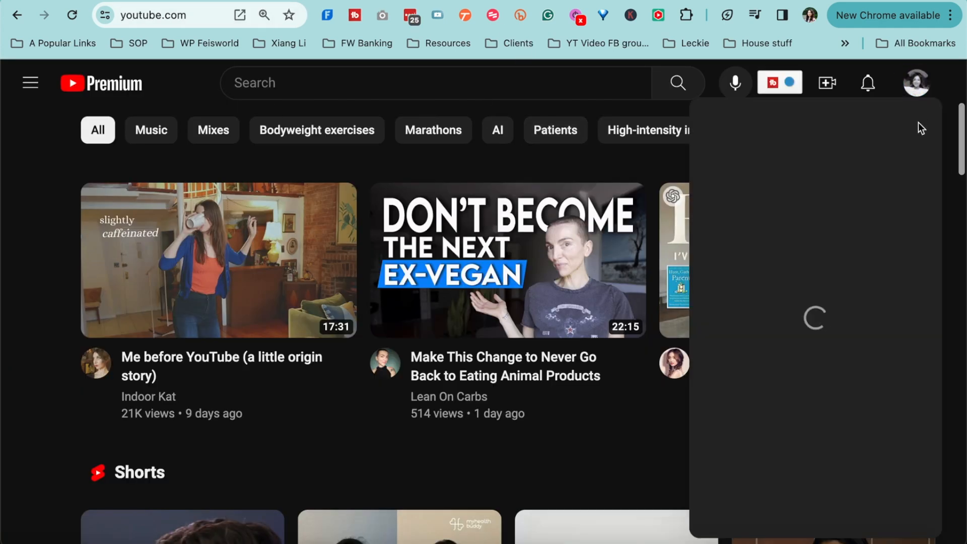
{"action": "left_click", "coordinate": [771, 311]}
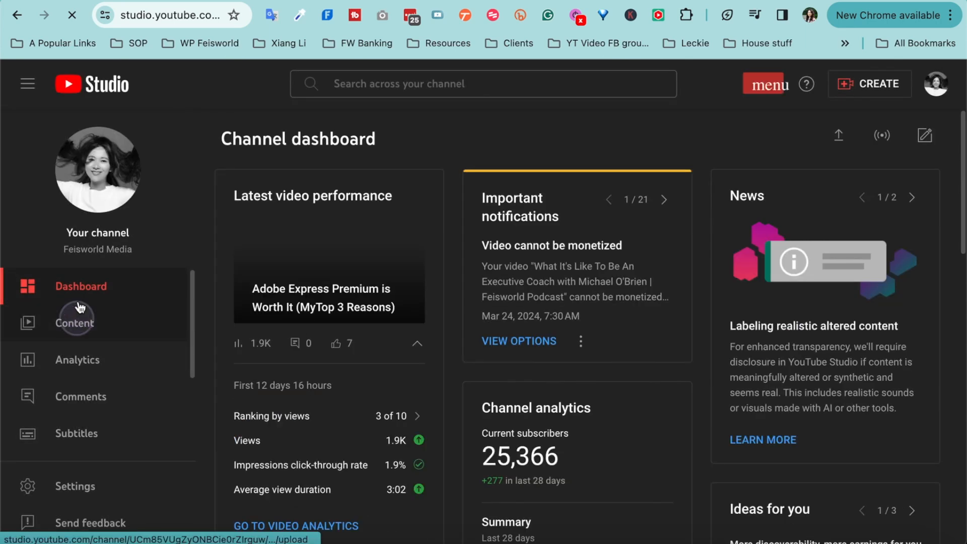
{"action": "left_click", "coordinate": [74, 323]}
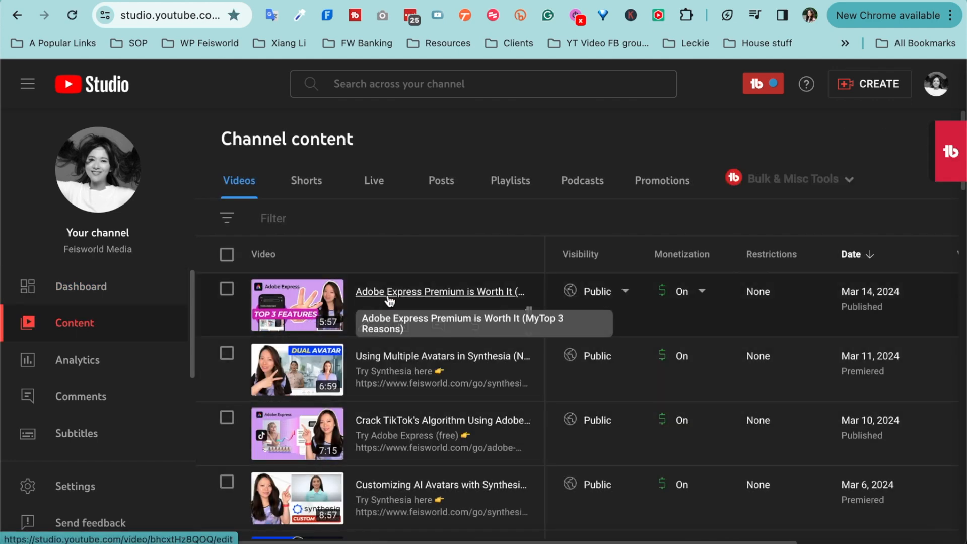
{"action": "mouse_move", "coordinate": [297, 305]}
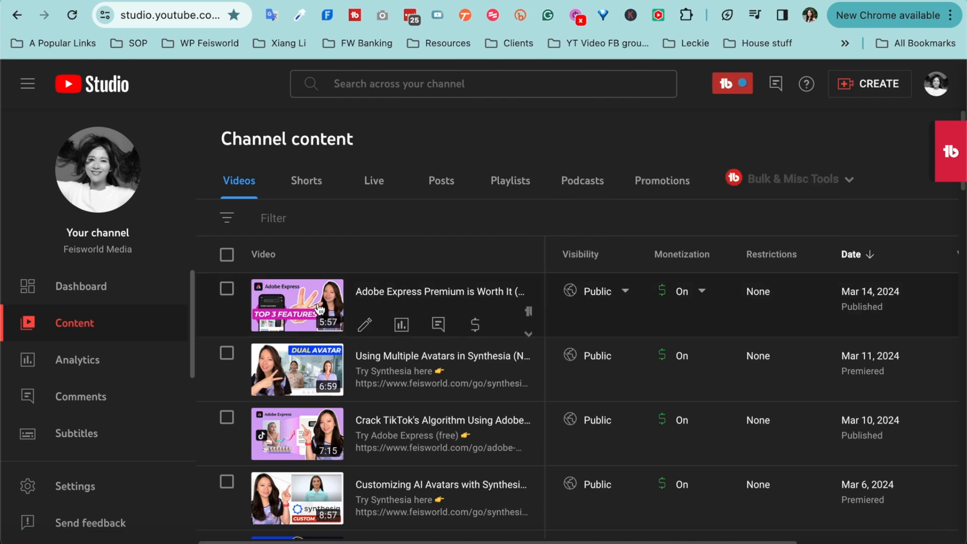
{"action": "left_click", "coordinate": [328, 311]}
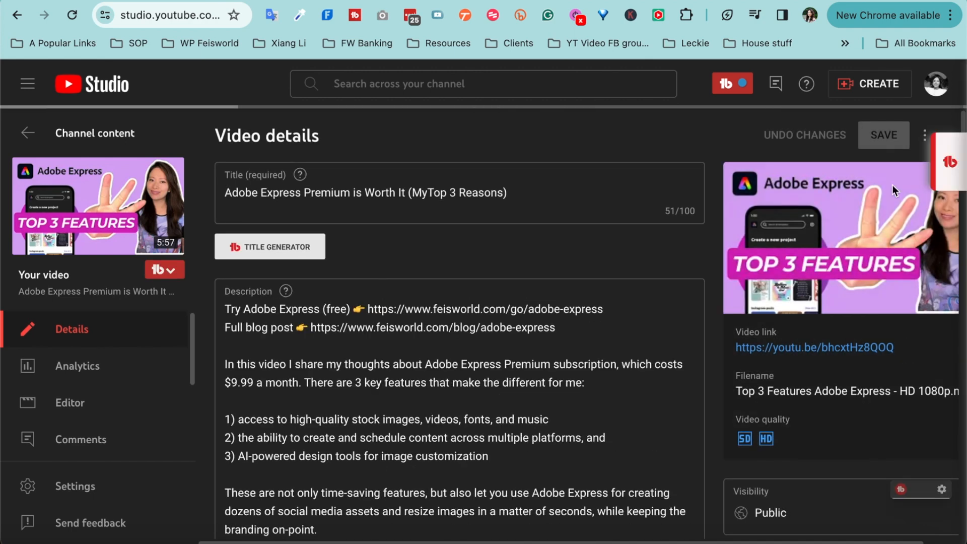
{"action": "right_click", "coordinate": [832, 345]}
Copy the video's YouTube link, paste it into vidyo.ai and import it.
{"action": "left_click", "coordinate": [752, 283]}
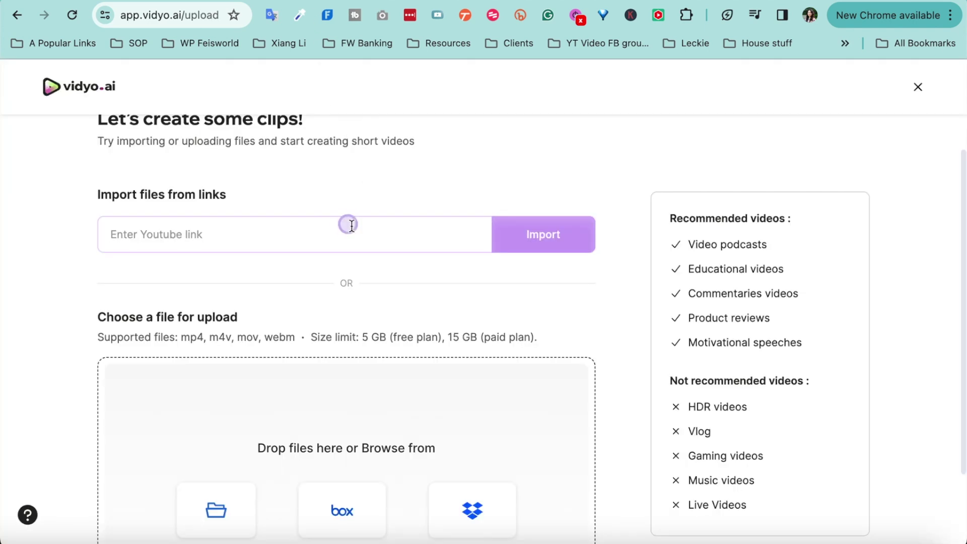
{"action": "key", "text": "ctrl+v"}
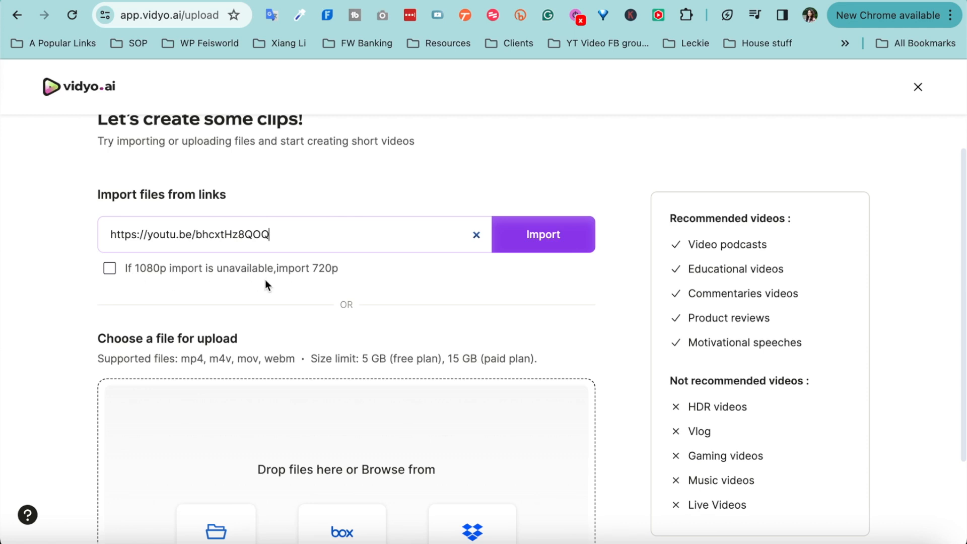
{"action": "left_click", "coordinate": [543, 234]}
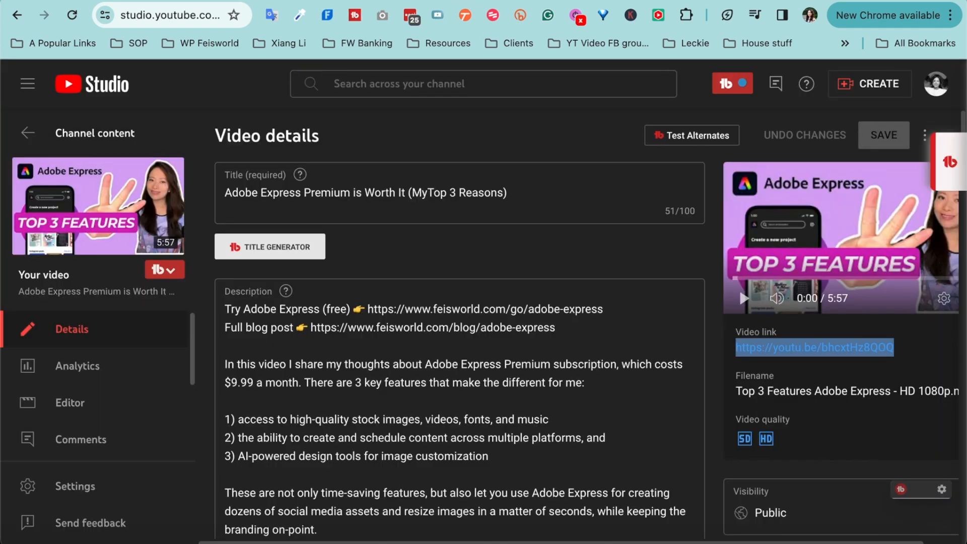
{"action": "key", "text": "alt+Left"}
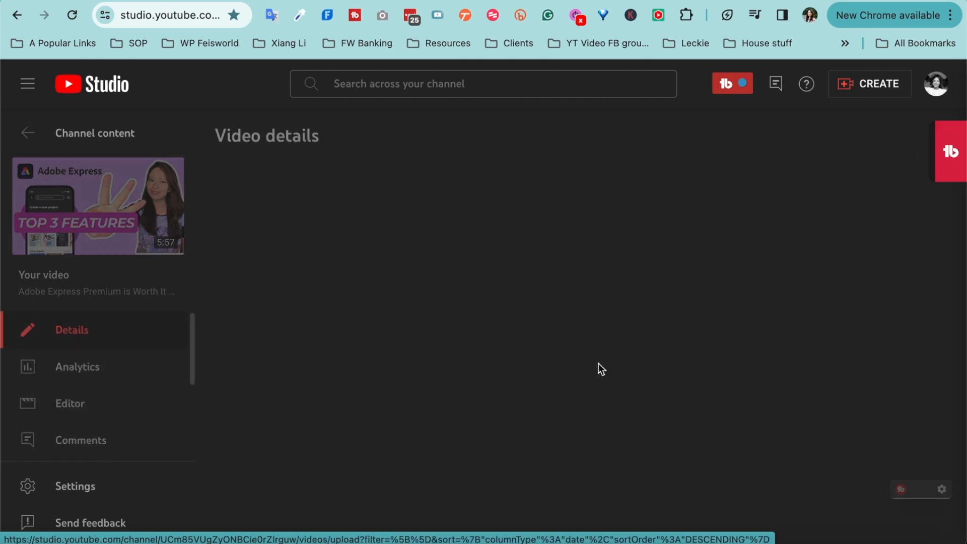
{"action": "scroll", "coordinate": [875, 374], "scroll_direction": "down", "scroll_amount": 5}
{"action": "scroll", "coordinate": [878, 358], "scroll_direction": "down", "scroll_amount": 5}
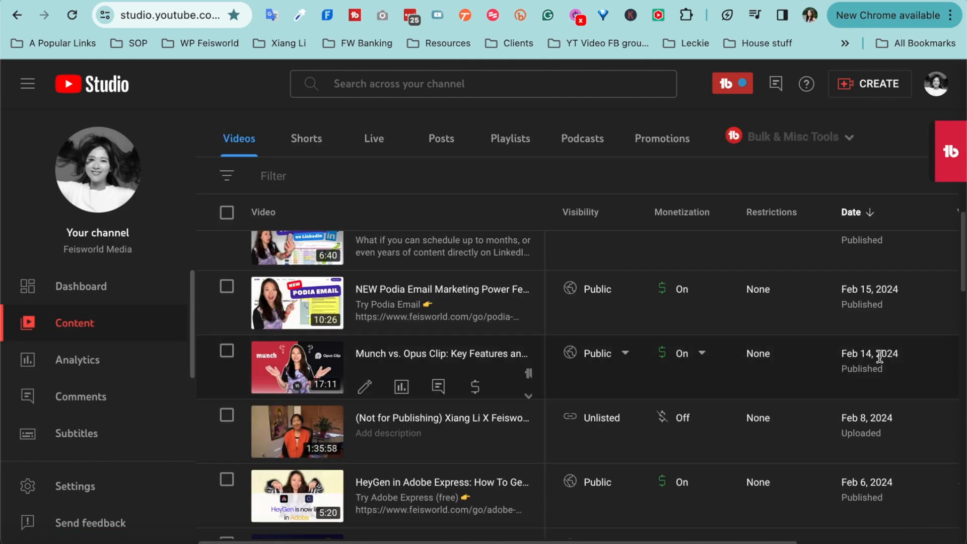
{"action": "scroll", "coordinate": [878, 358], "scroll_direction": "up", "scroll_amount": 3}
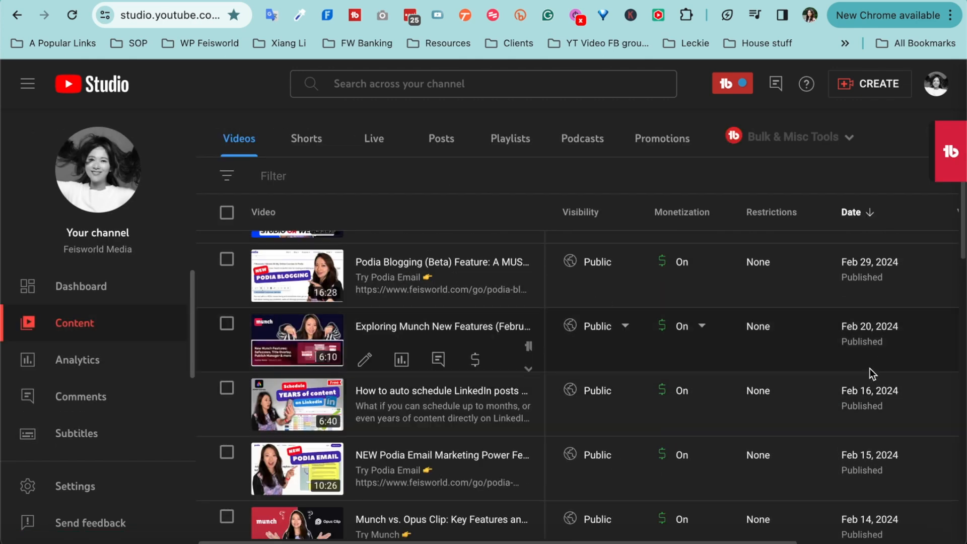
{"action": "scroll", "coordinate": [861, 373], "scroll_direction": "up", "scroll_amount": 5}
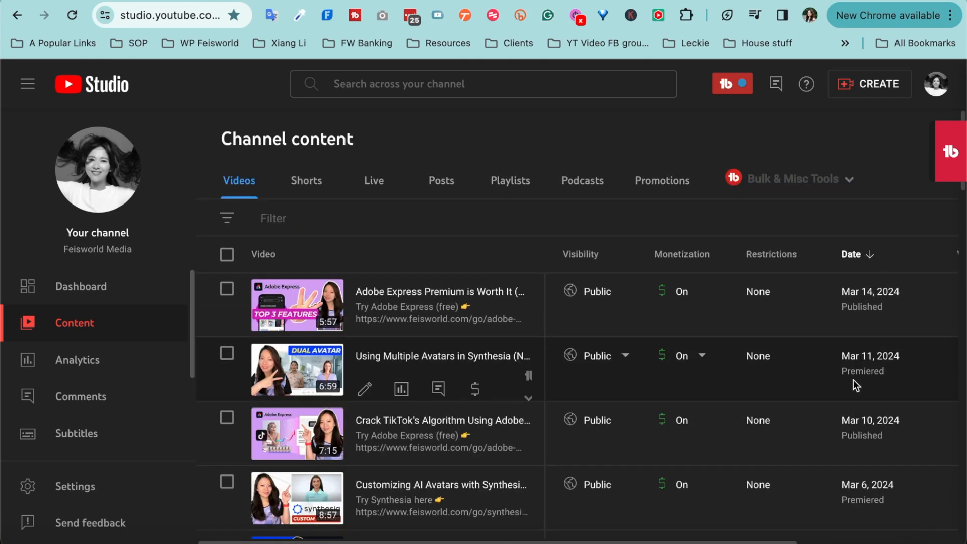
{"action": "scroll", "coordinate": [421, 427], "scroll_direction": "down", "scroll_amount": 1}
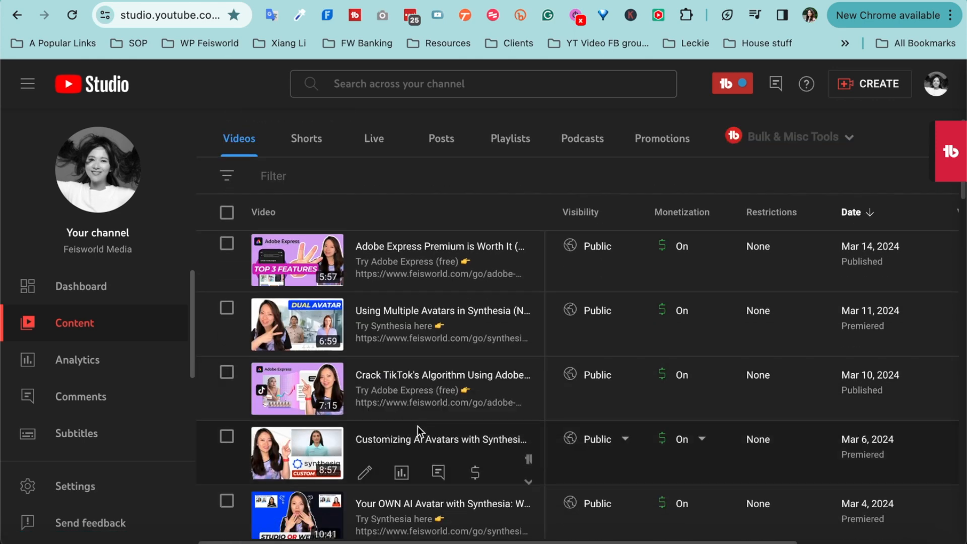
{"action": "mouse_move", "coordinate": [678, 439]}
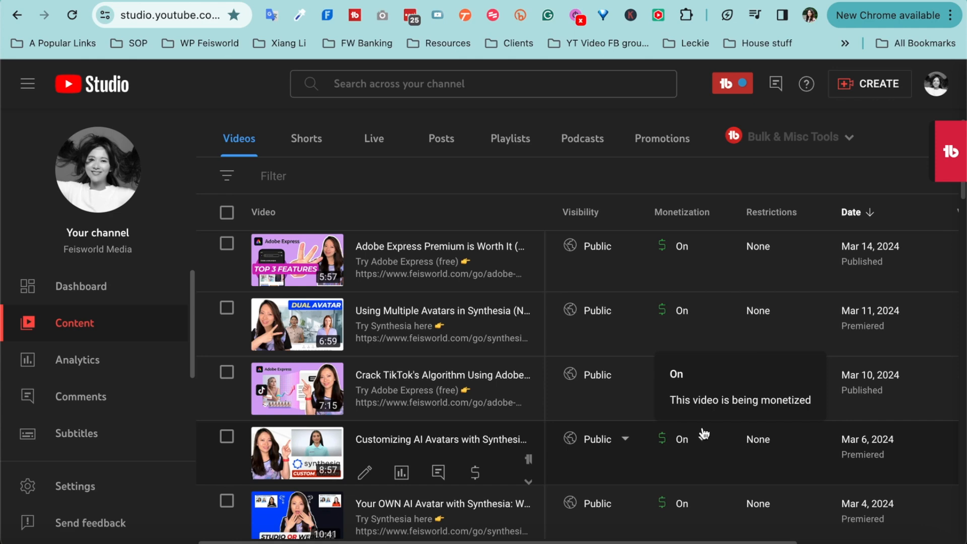
{"action": "scroll", "coordinate": [689, 422], "scroll_direction": "down", "scroll_amount": 1}
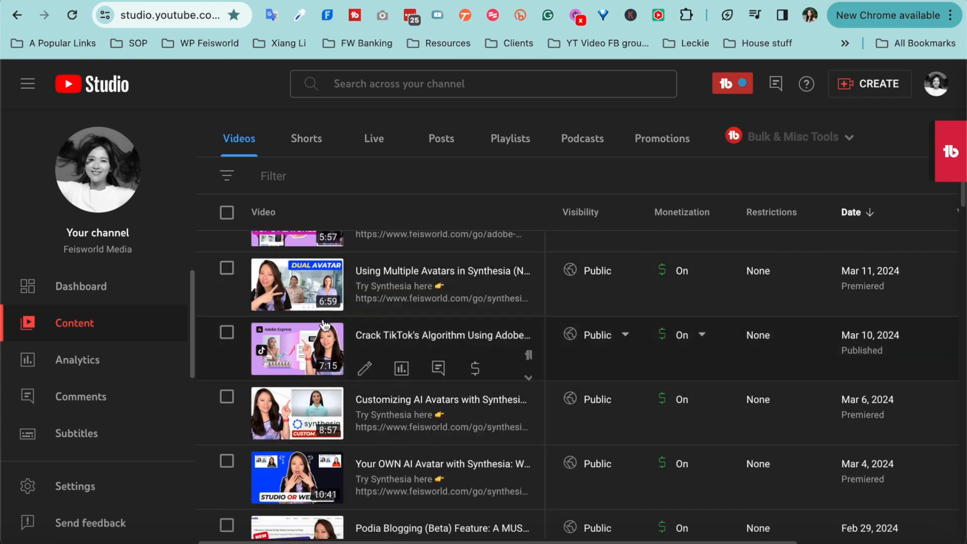
{"action": "scroll", "coordinate": [328, 338], "scroll_direction": "down", "scroll_amount": 1}
{"action": "scroll", "coordinate": [328, 355], "scroll_direction": "down", "scroll_amount": 1}
{"action": "scroll", "coordinate": [327, 377], "scroll_direction": "down", "scroll_amount": 2}
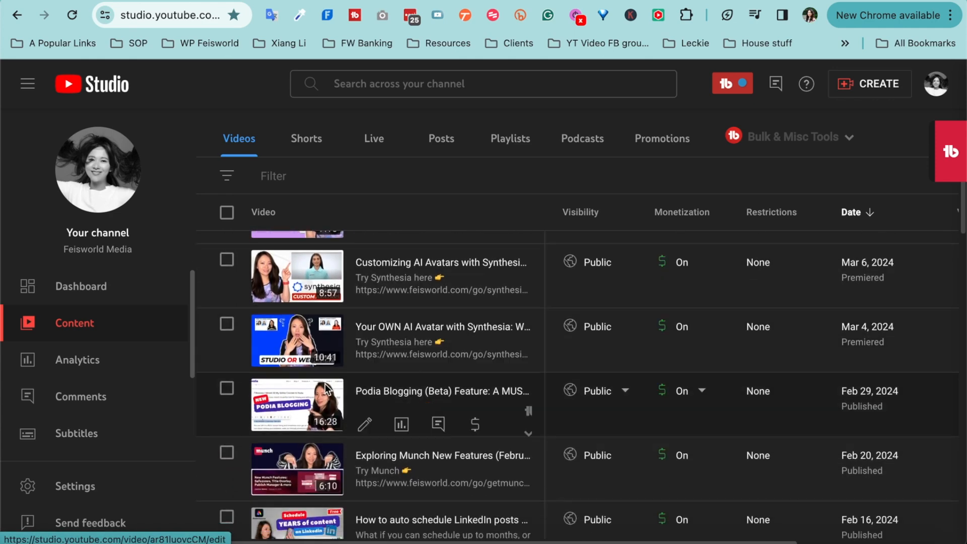
{"action": "scroll", "coordinate": [329, 395], "scroll_direction": "down", "scroll_amount": 1}
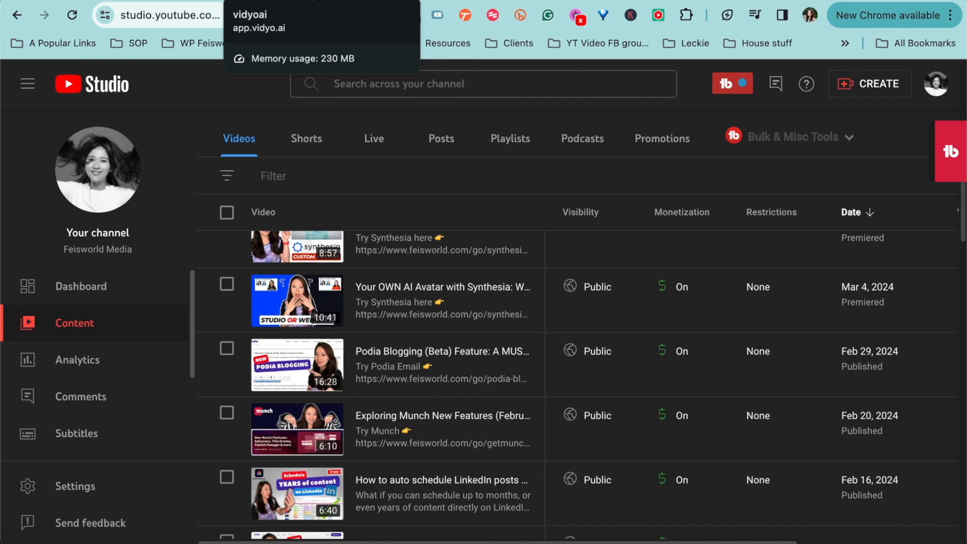
Keep English (US) captions, start clip generation and reveal the fine-tuning options.
{"action": "left_click", "coordinate": [286, 1]}
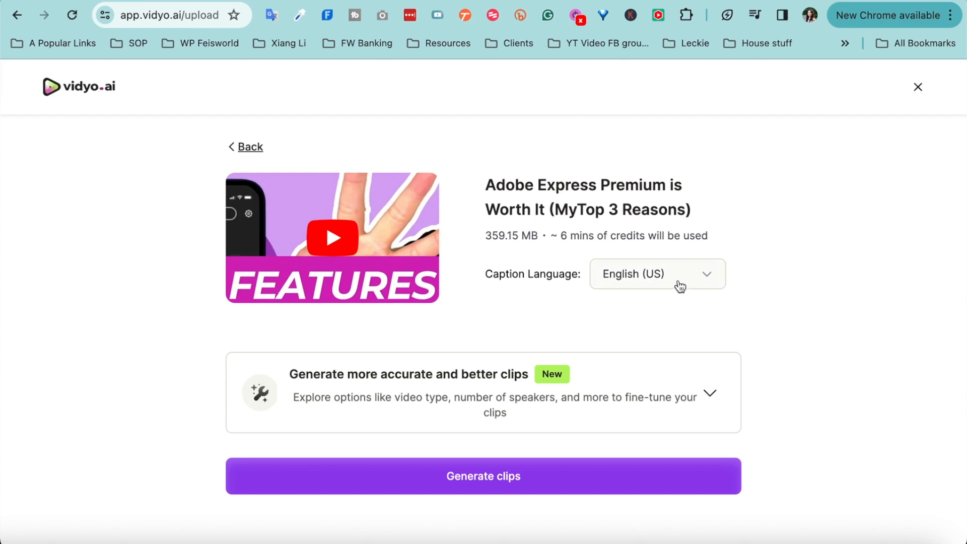
{"action": "left_click", "coordinate": [680, 283]}
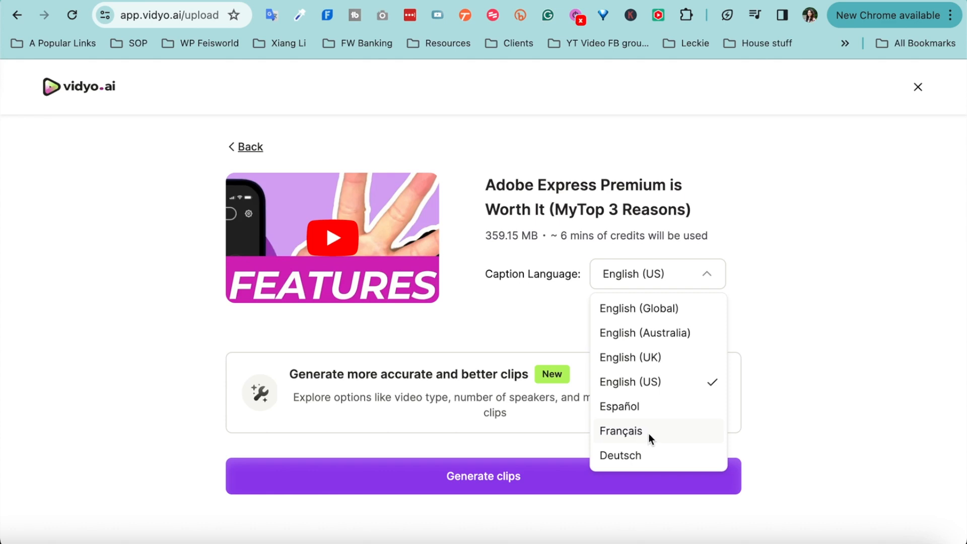
{"action": "left_click", "coordinate": [811, 378]}
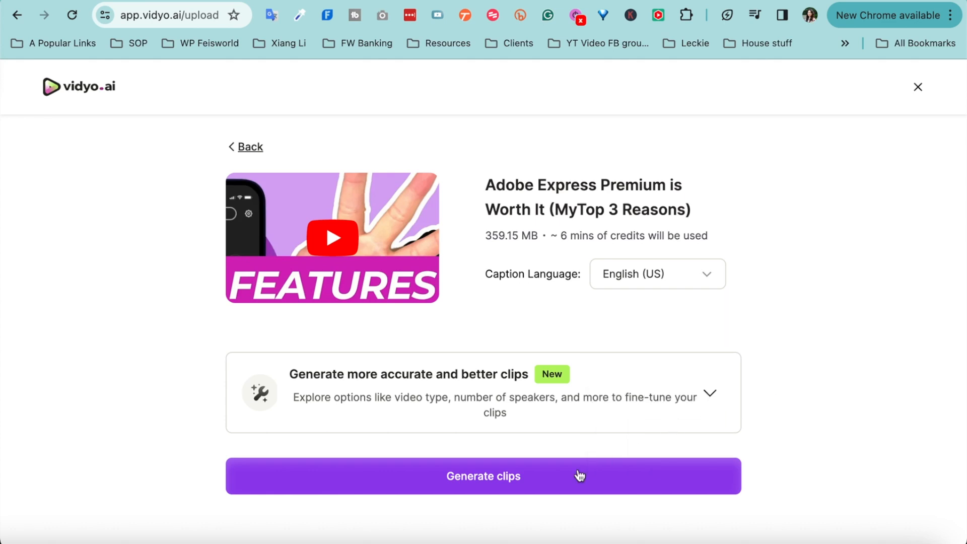
{"action": "left_click", "coordinate": [524, 478]}
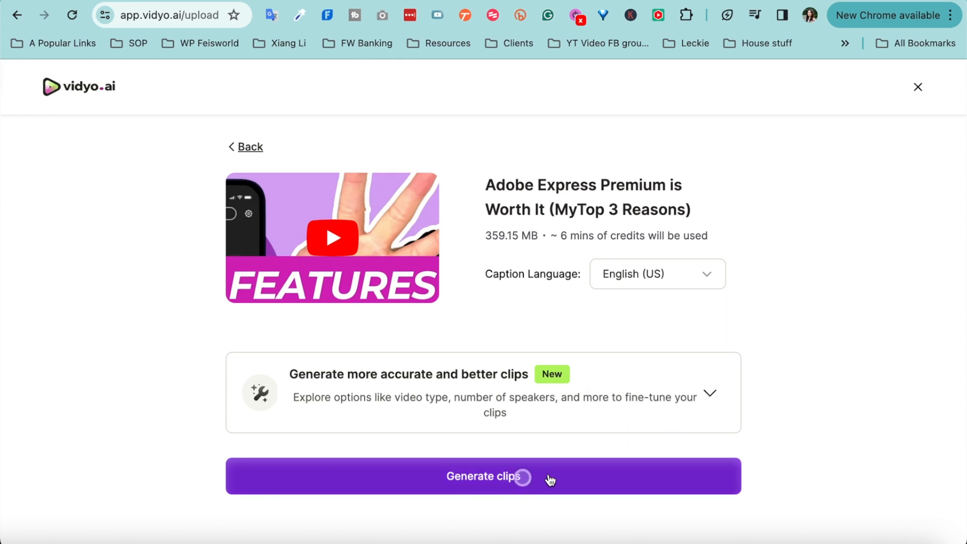
{"action": "left_click", "coordinate": [709, 395]}
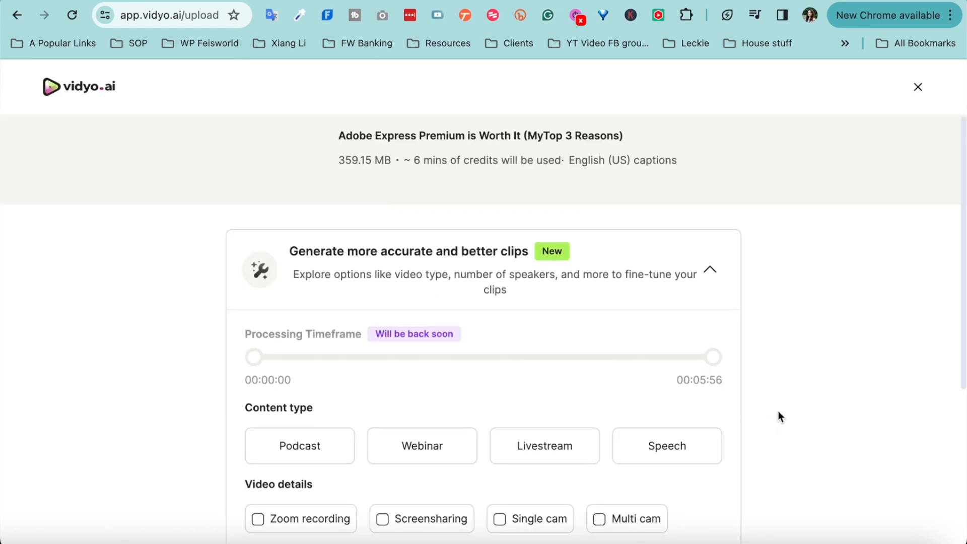
{"action": "scroll", "coordinate": [778, 411], "scroll_direction": "down", "scroll_amount": 3}
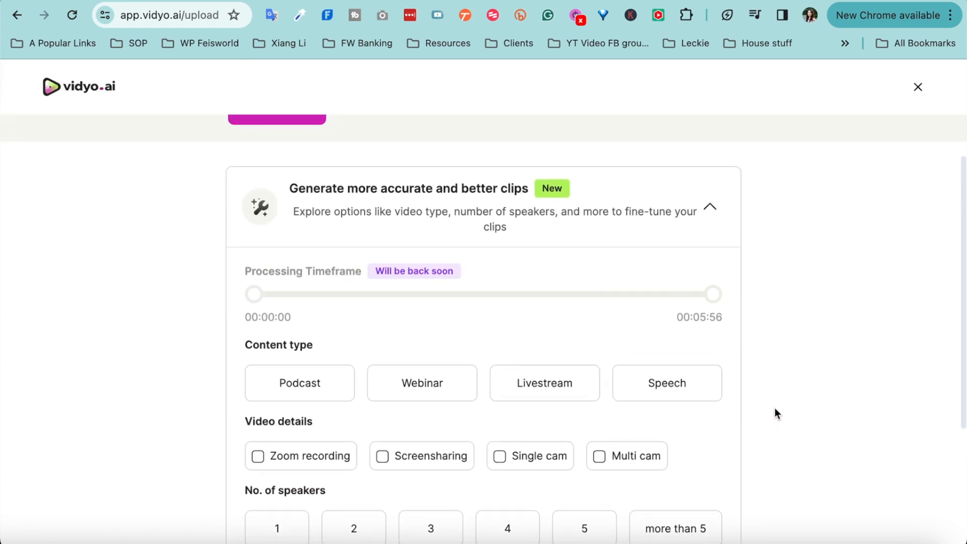
{"action": "scroll", "coordinate": [774, 407], "scroll_direction": "down", "scroll_amount": 1}
{"action": "scroll", "coordinate": [756, 263], "scroll_direction": "down", "scroll_amount": 1}
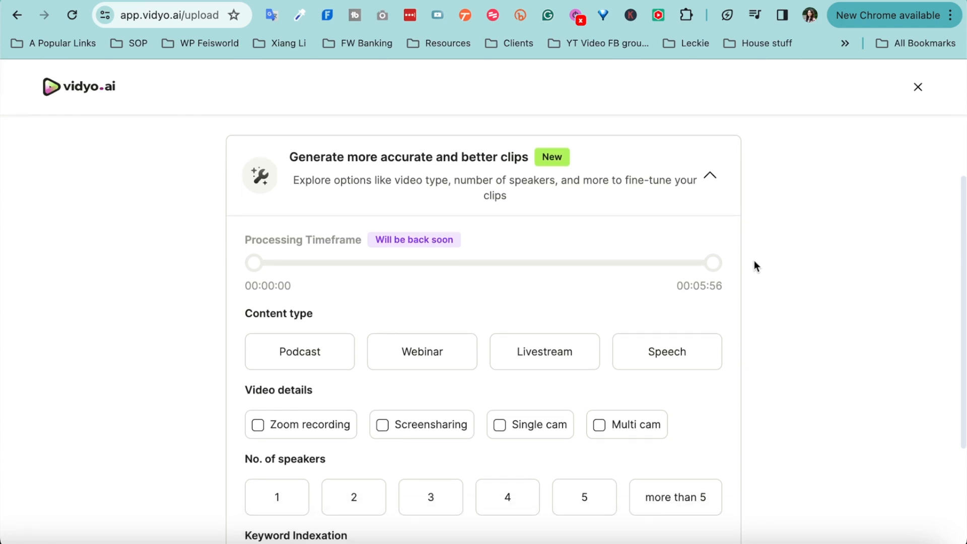
{"action": "scroll", "coordinate": [754, 261], "scroll_direction": "down", "scroll_amount": 3}
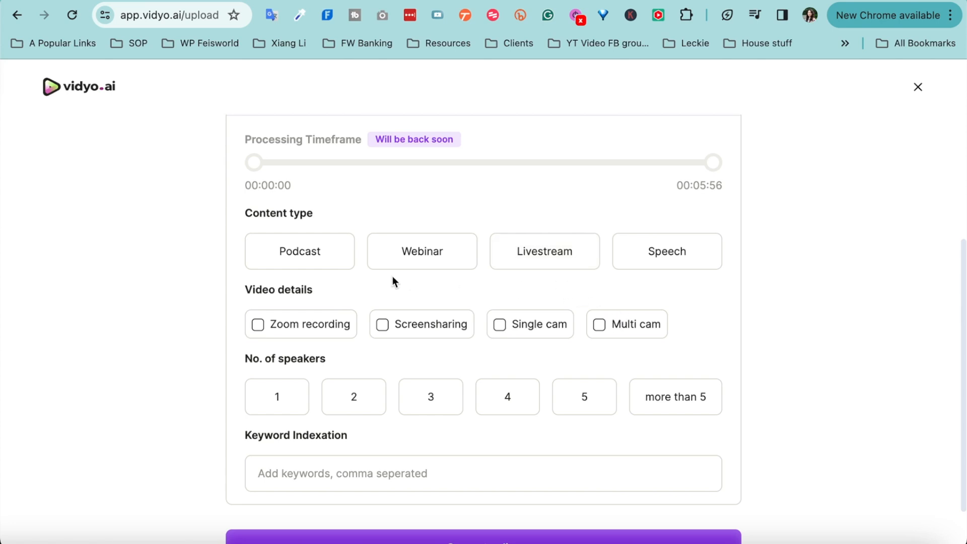
{"action": "scroll", "coordinate": [521, 287], "scroll_direction": "down", "scroll_amount": 2}
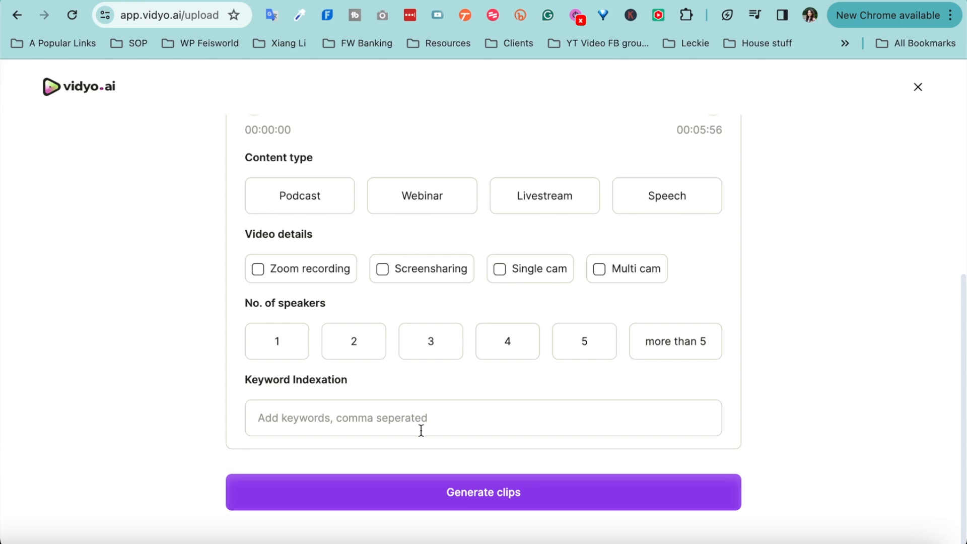
Generate clips from the Adobe Express video with the default options.
{"action": "left_click", "coordinate": [453, 492]}
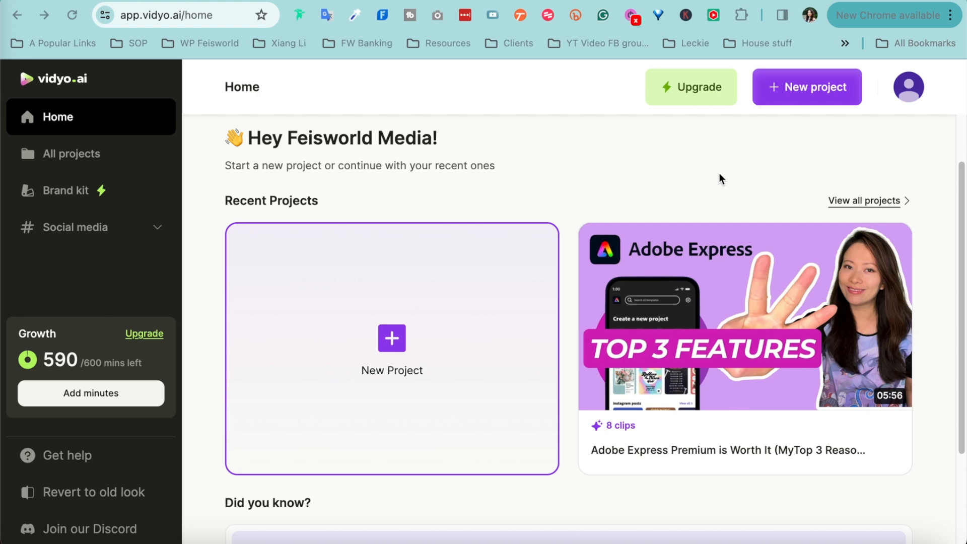
{"action": "left_click", "coordinate": [706, 192]}
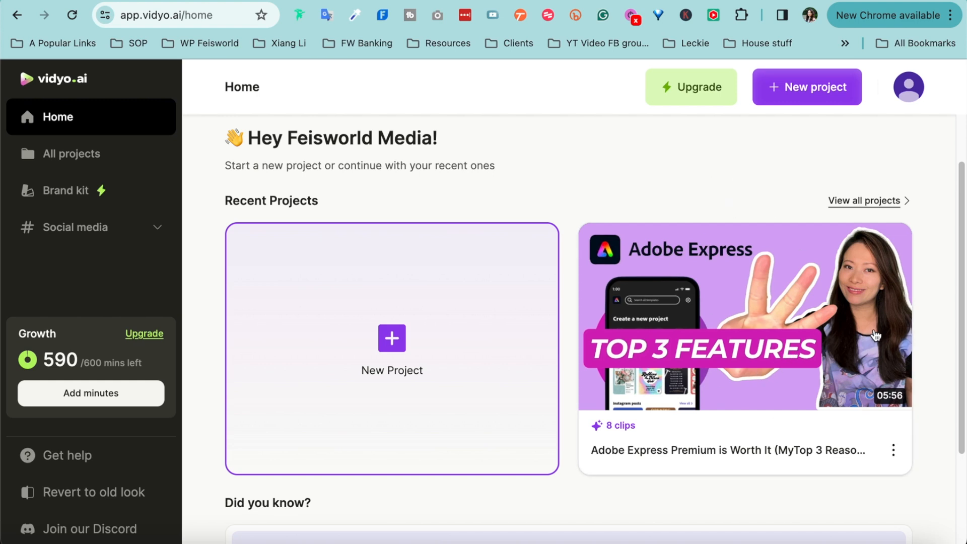
{"action": "mouse_move", "coordinate": [892, 340]}
{"action": "scroll", "coordinate": [893, 344], "scroll_direction": "down", "scroll_amount": 2}
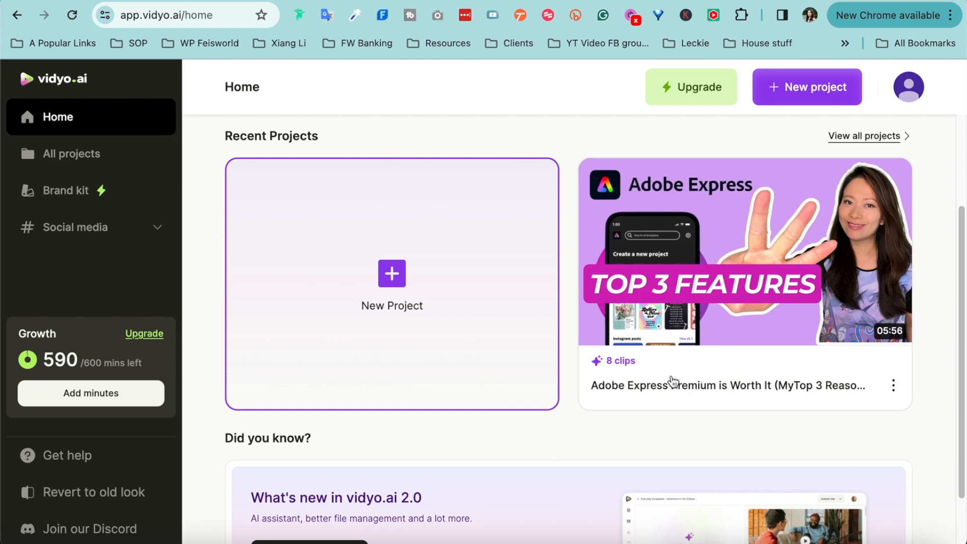
Open the Adobe Express Premium project's 8 scored shorts from Recent Projects.
{"action": "left_click", "coordinate": [744, 332]}
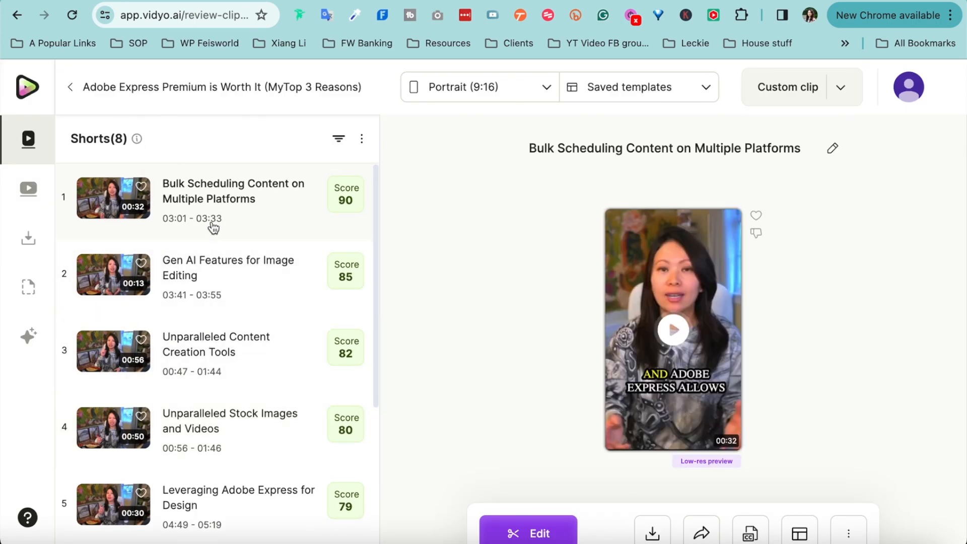
{"action": "scroll", "coordinate": [214, 356], "scroll_direction": "down", "scroll_amount": 2}
{"action": "scroll", "coordinate": [214, 356], "scroll_direction": "down", "scroll_amount": 2}
{"action": "scroll", "coordinate": [214, 407], "scroll_direction": "up", "scroll_amount": 3}
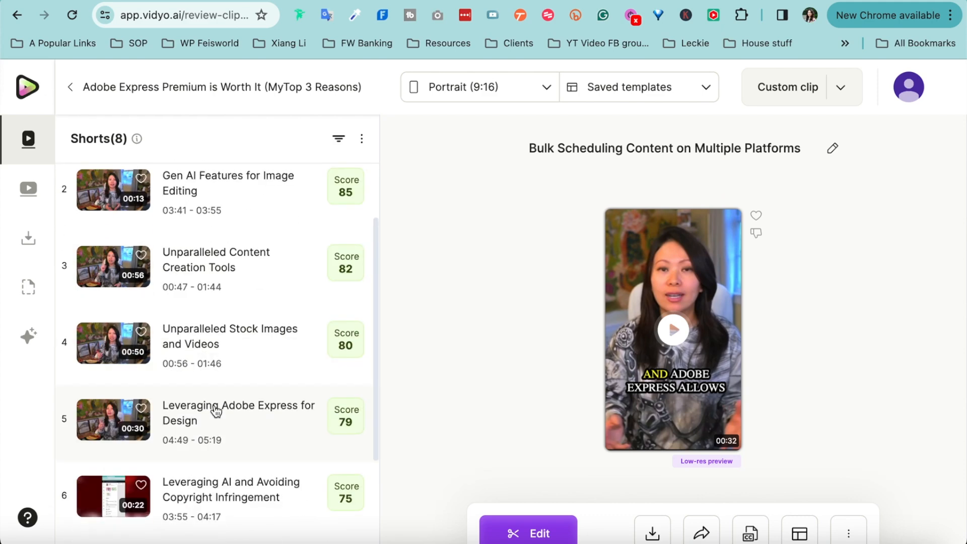
{"action": "scroll", "coordinate": [214, 423], "scroll_direction": "up", "scroll_amount": 3}
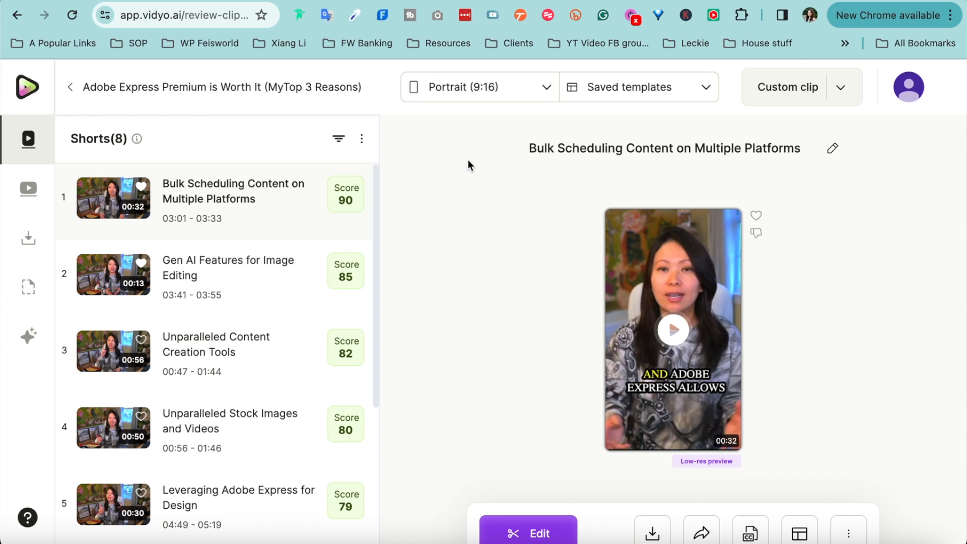
{"action": "left_click", "coordinate": [493, 97]}
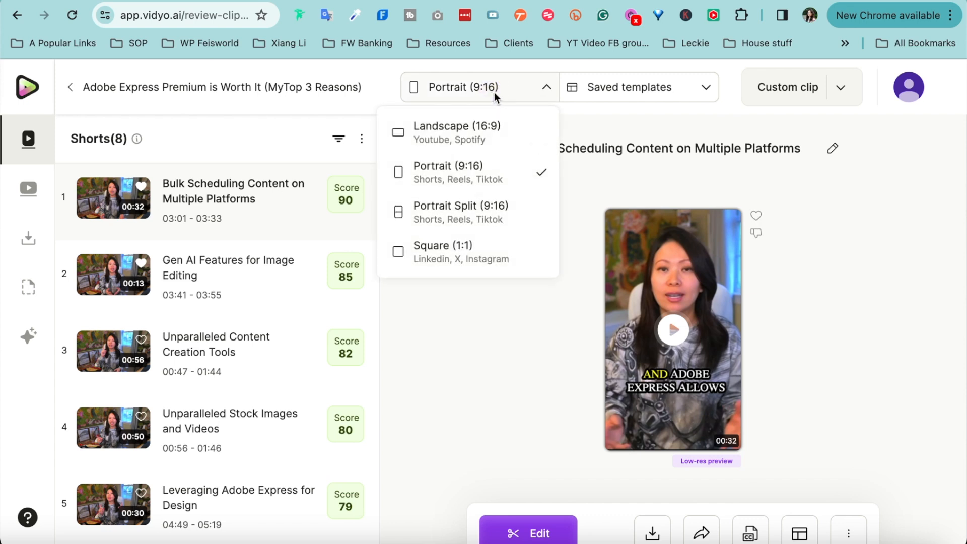
{"action": "left_click", "coordinate": [490, 128]}
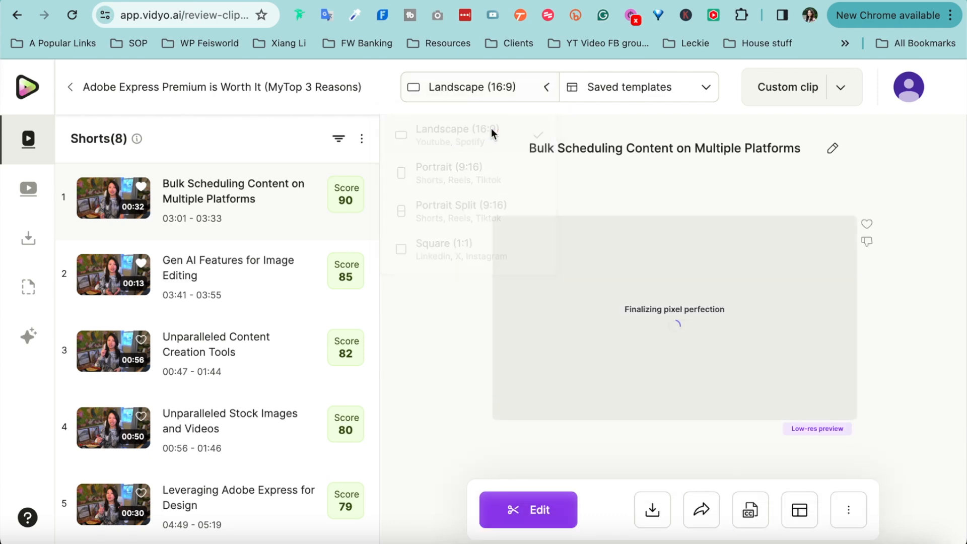
{"action": "left_click", "coordinate": [507, 94]}
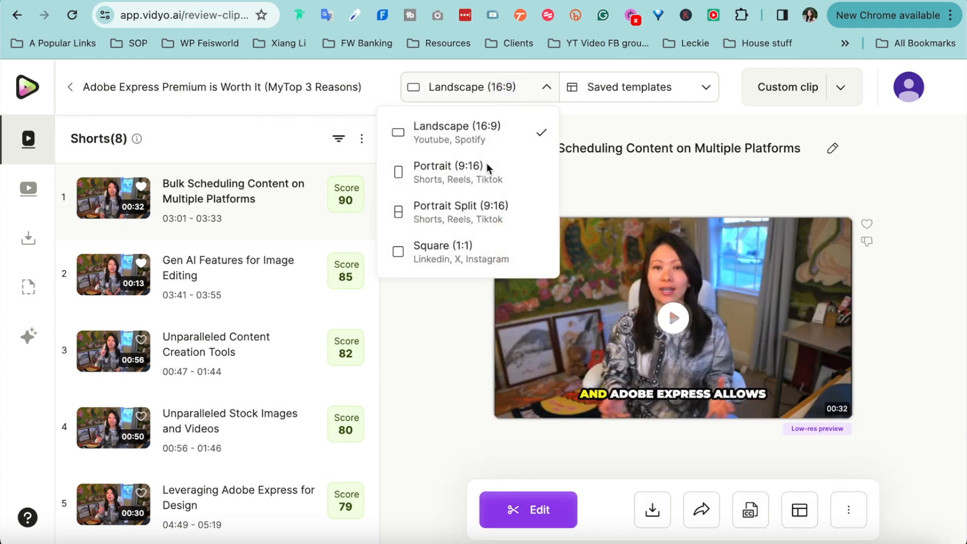
{"action": "left_click", "coordinate": [492, 208]}
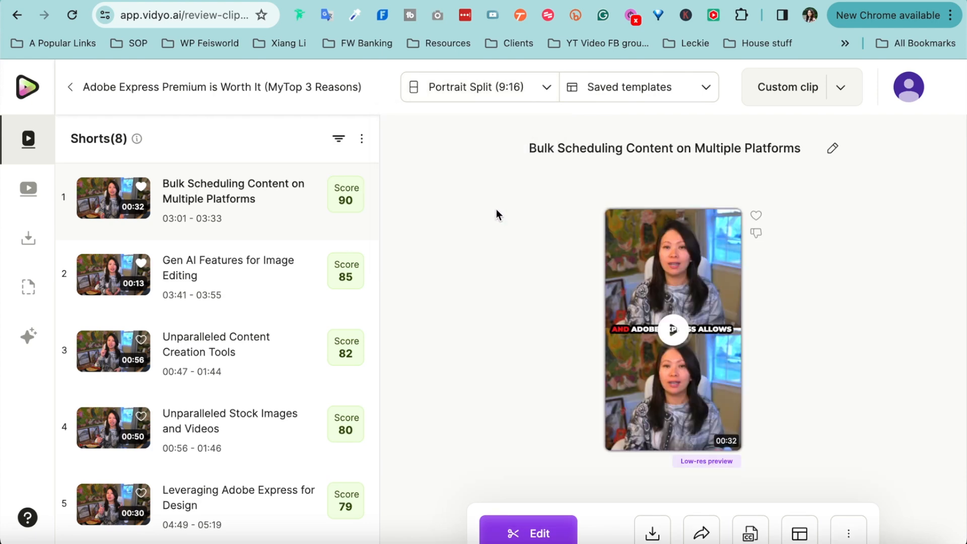
{"action": "left_click", "coordinate": [505, 89]}
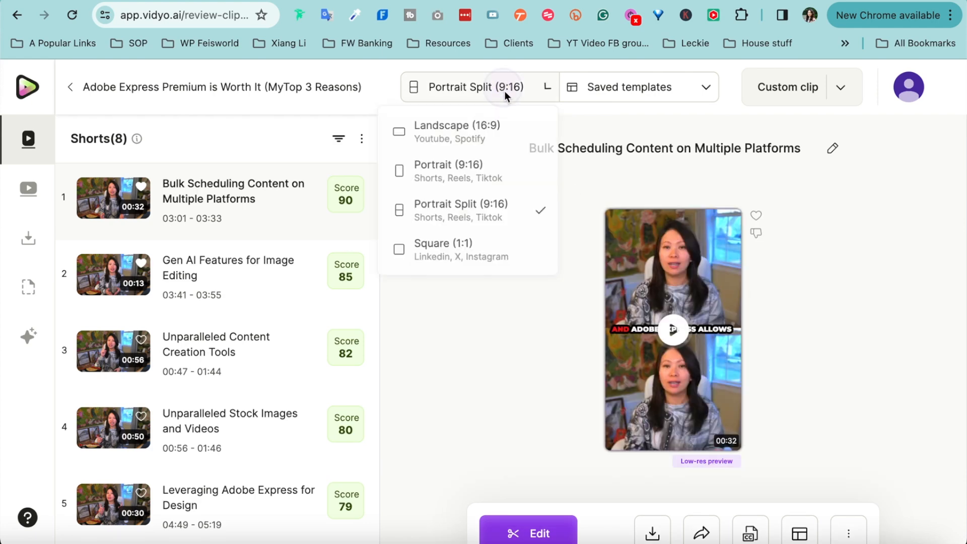
{"action": "left_click", "coordinate": [474, 255]}
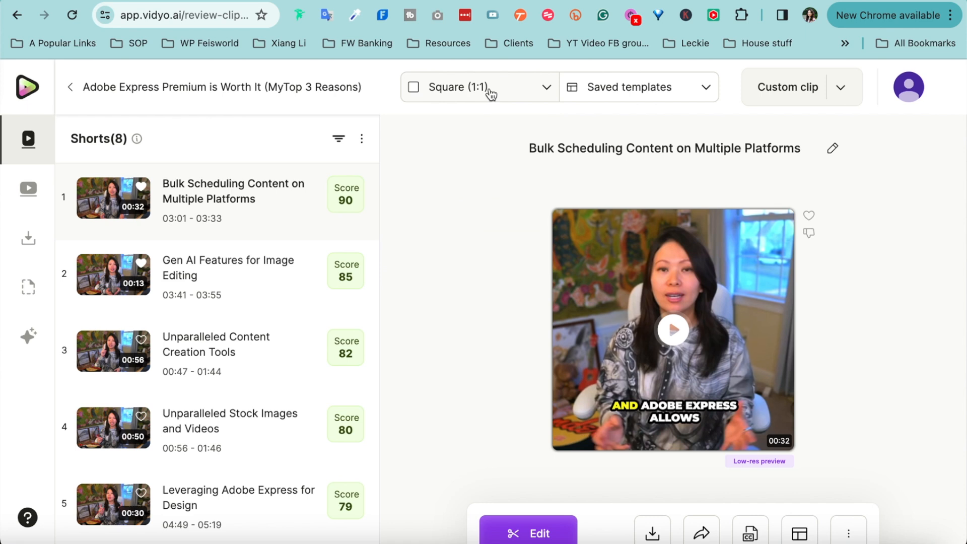
{"action": "left_click", "coordinate": [491, 91]}
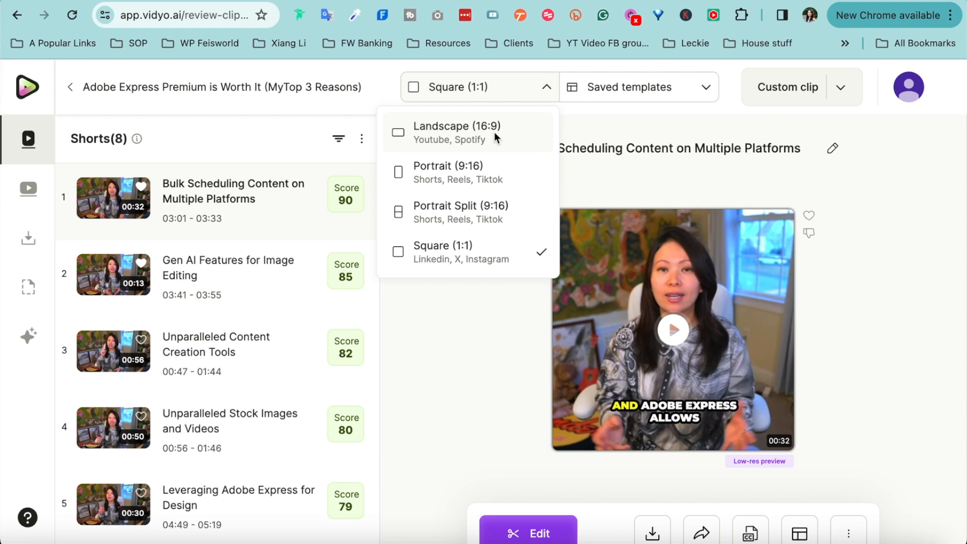
{"action": "left_click", "coordinate": [489, 172]}
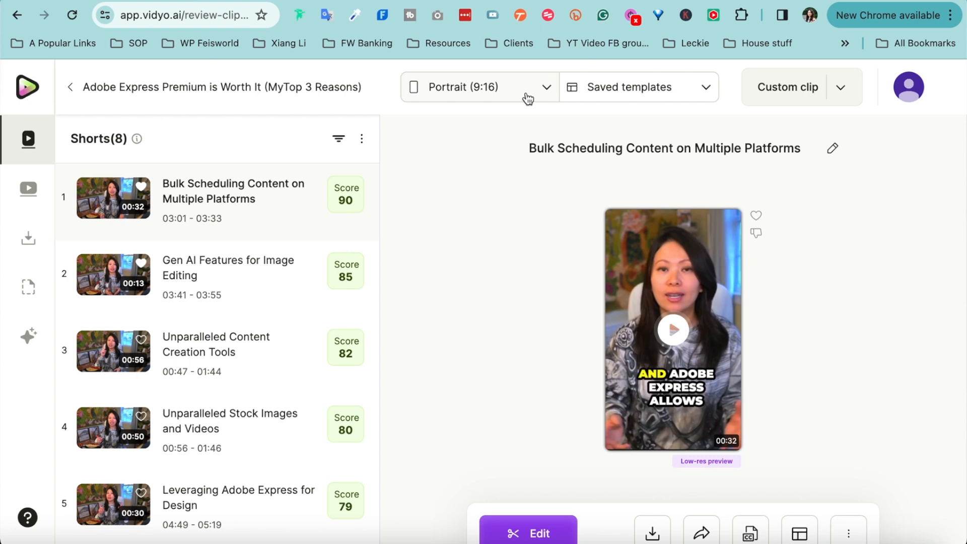
{"action": "left_click", "coordinate": [602, 92]}
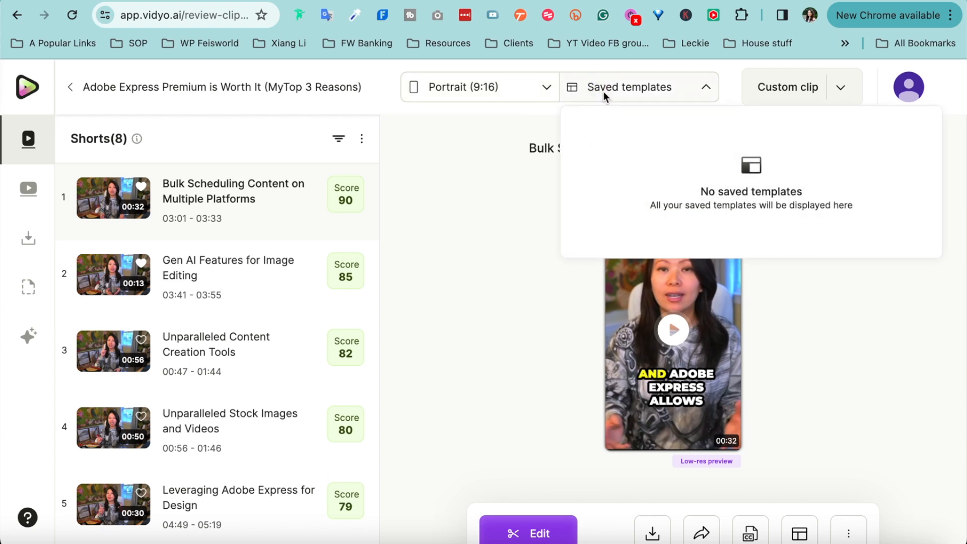
{"action": "left_click", "coordinate": [682, 89]}
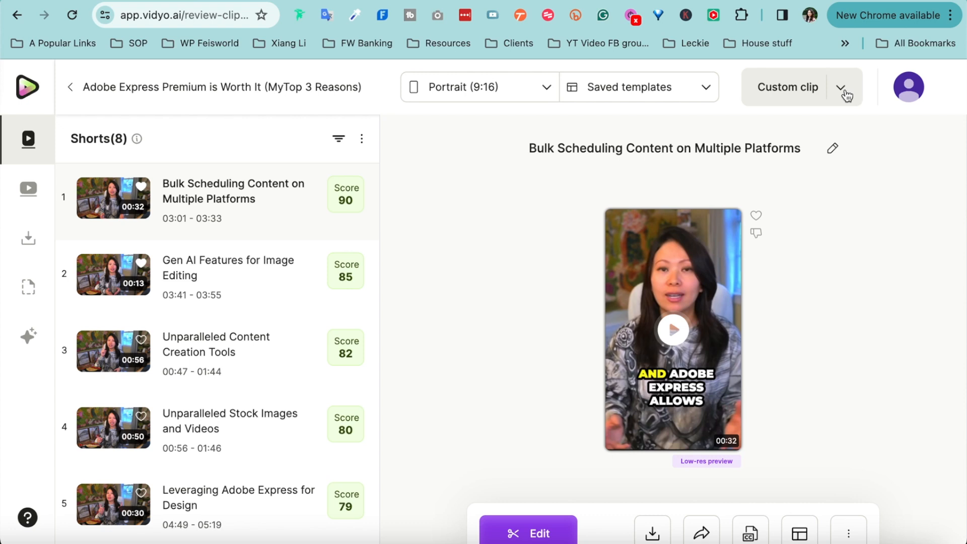
{"action": "left_click", "coordinate": [805, 89]}
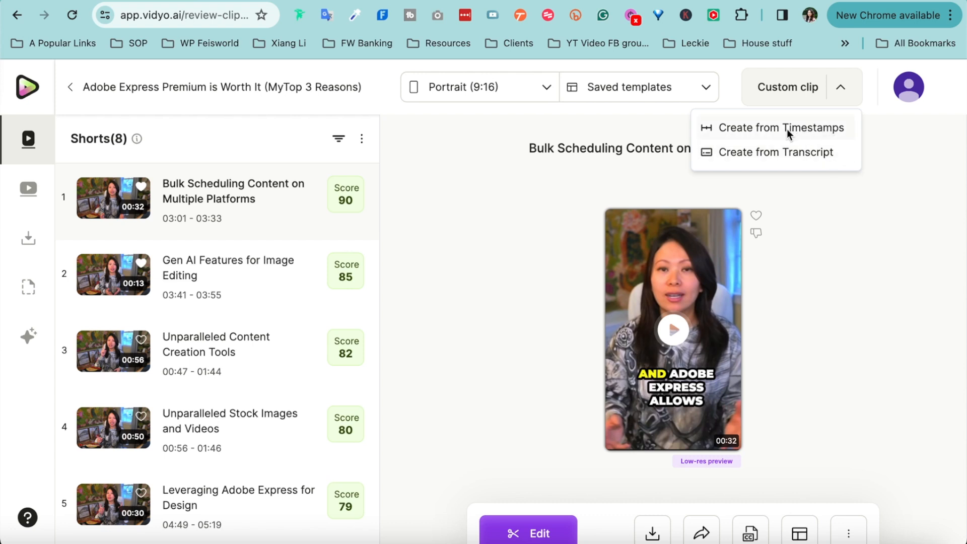
{"action": "left_click", "coordinate": [964, 202]}
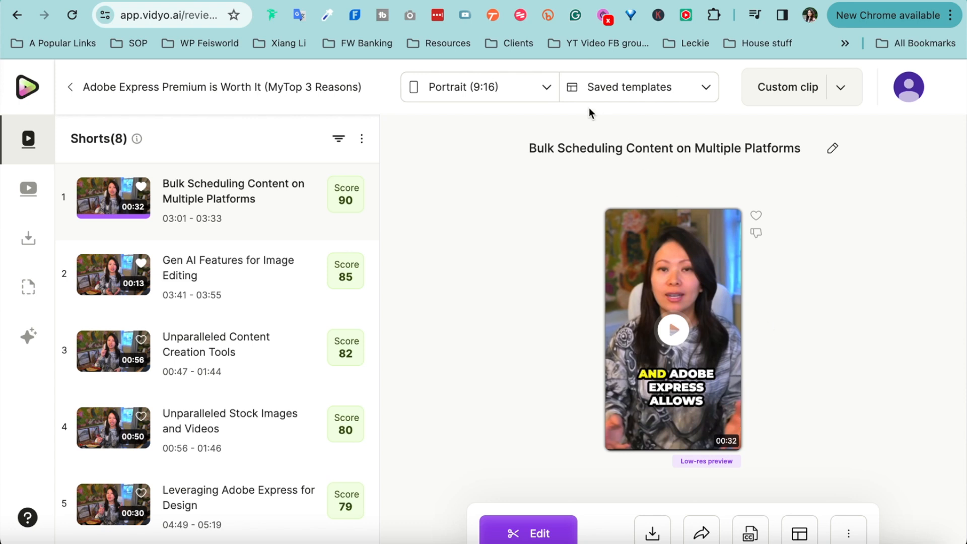
{"action": "left_click", "coordinate": [499, 90]}
{"action": "left_click", "coordinate": [502, 128]}
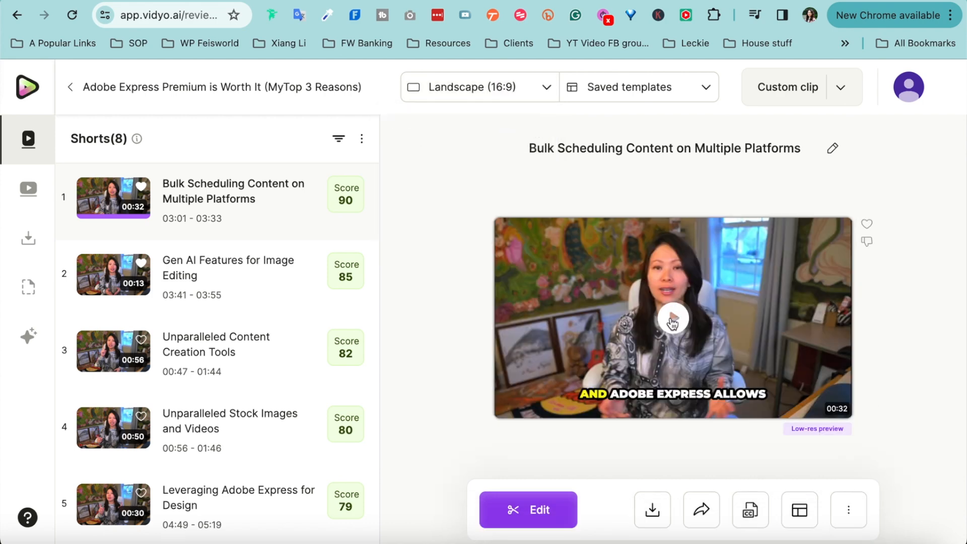
{"action": "left_click", "coordinate": [673, 323]}
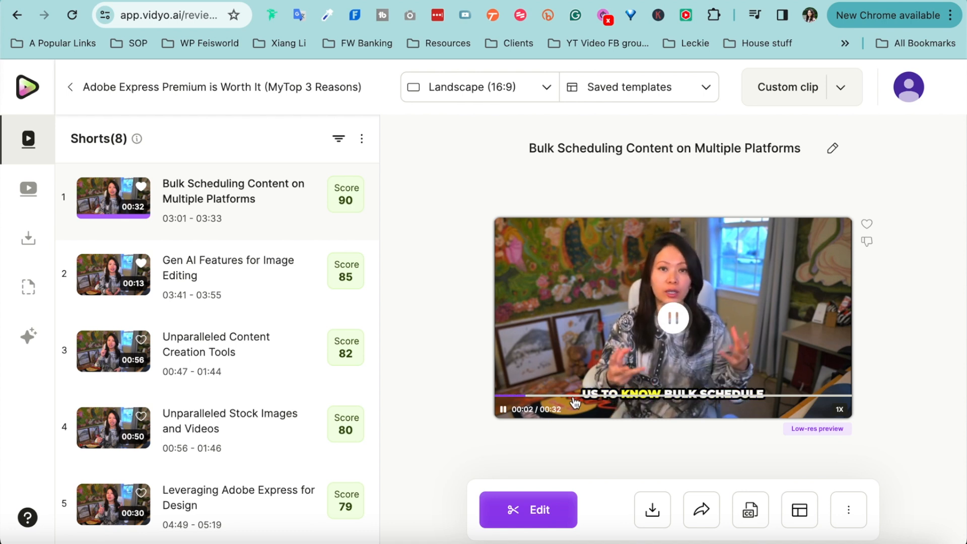
{"action": "left_click_drag", "start_coordinate": [582, 396], "coordinate": [962, 394]}
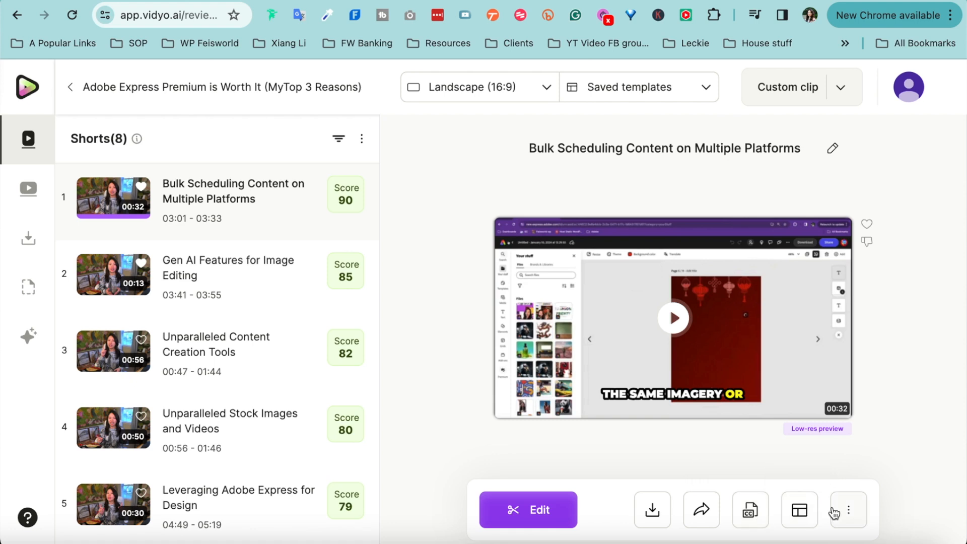
{"action": "left_click", "coordinate": [848, 509]}
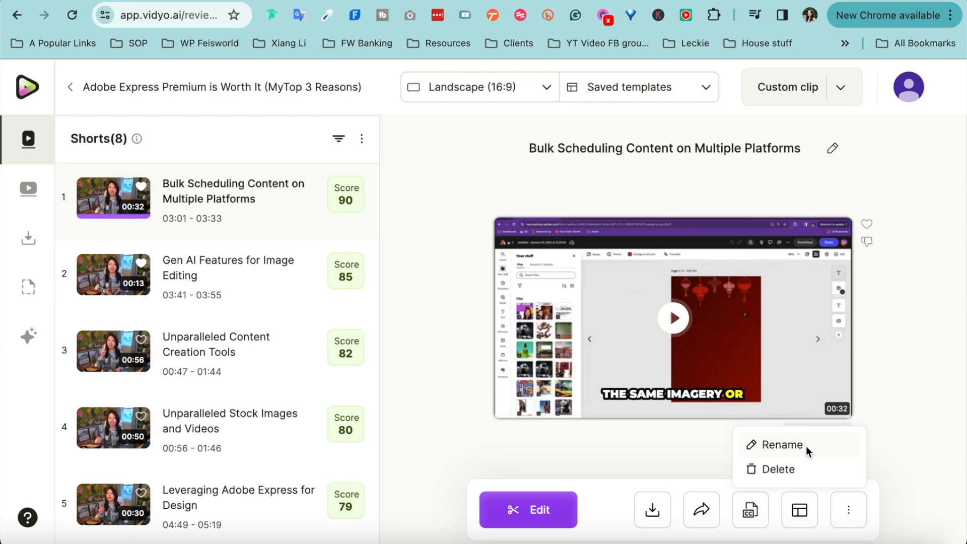
Dismiss the Rename/Delete menu, open the short in the editor and apply the blue framed template.
{"action": "left_click", "coordinate": [908, 444]}
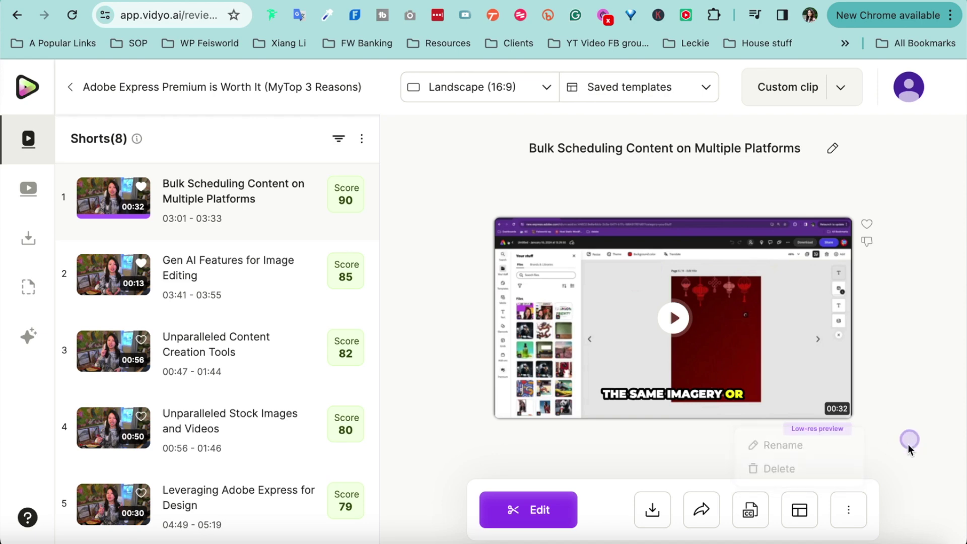
{"action": "left_click", "coordinate": [527, 514]}
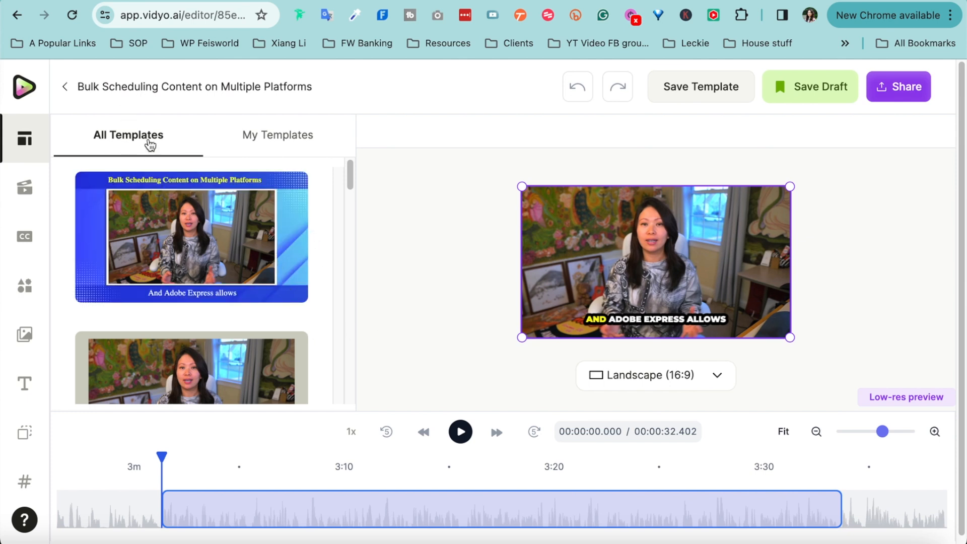
{"action": "left_click", "coordinate": [240, 215]}
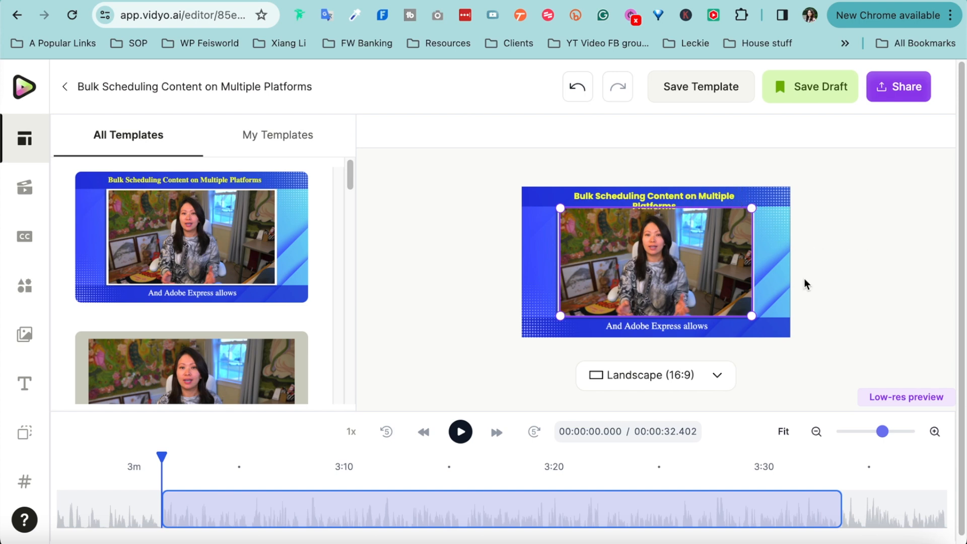
Try the grey-bordered and Podcast templates on the clip, settling on the teal template.
{"action": "left_click", "coordinate": [261, 355]}
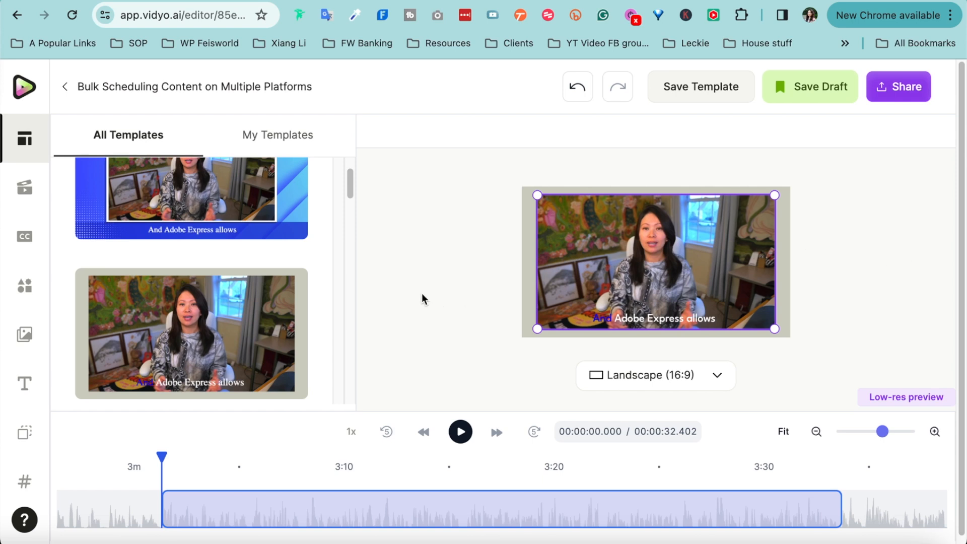
{"action": "scroll", "coordinate": [288, 302], "scroll_direction": "down", "scroll_amount": 1}
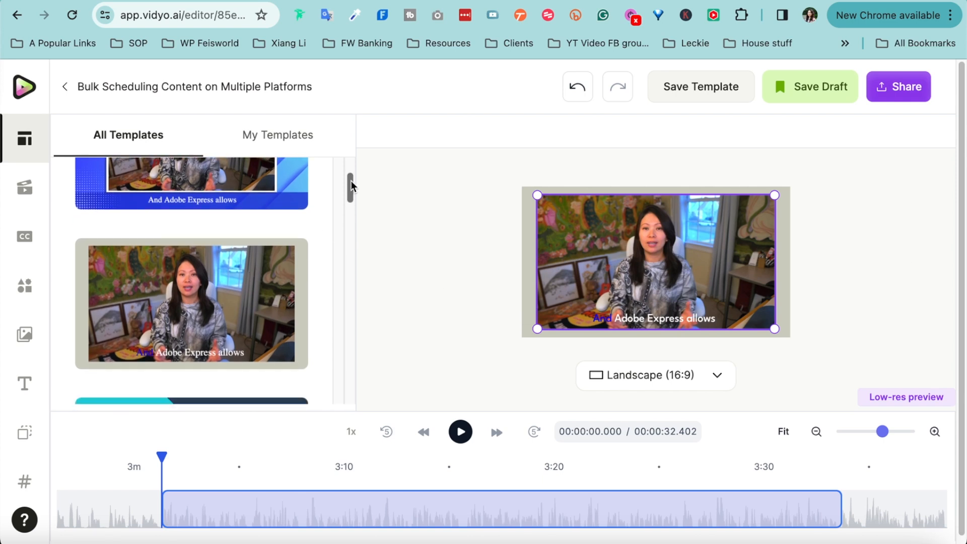
{"action": "mouse_move", "coordinate": [351, 185]}
{"action": "left_mouse_down"}
{"action": "mouse_move", "coordinate": [352, 230]}
{"action": "mouse_move", "coordinate": [353, 220]}
{"action": "left_mouse_up"}
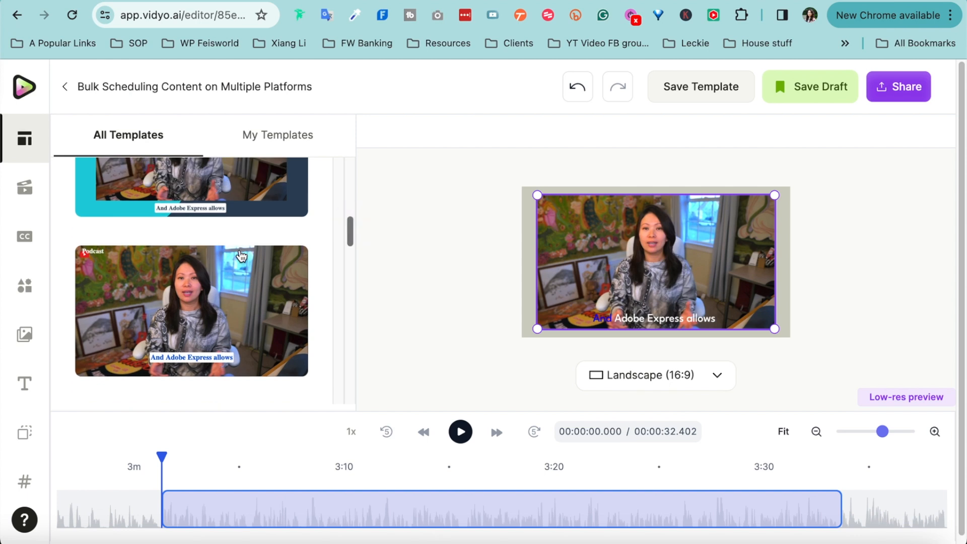
{"action": "left_click", "coordinate": [227, 271]}
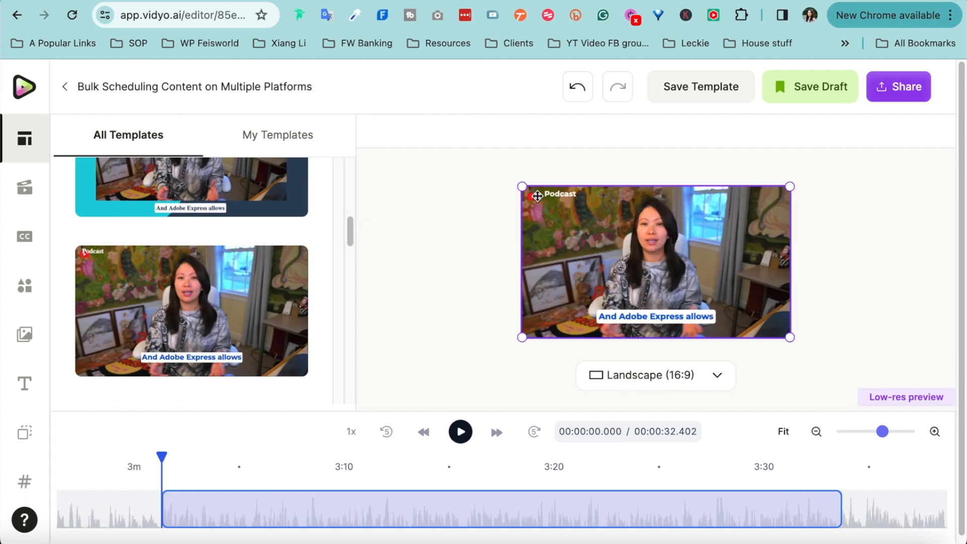
{"action": "left_click_drag", "start_coordinate": [350, 227], "coordinate": [351, 262]}
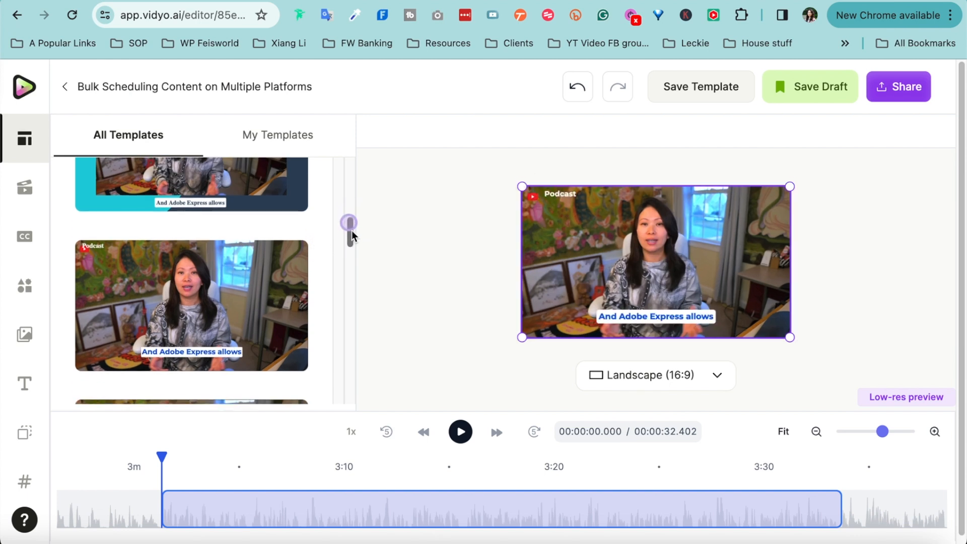
{"action": "left_click", "coordinate": [248, 209]}
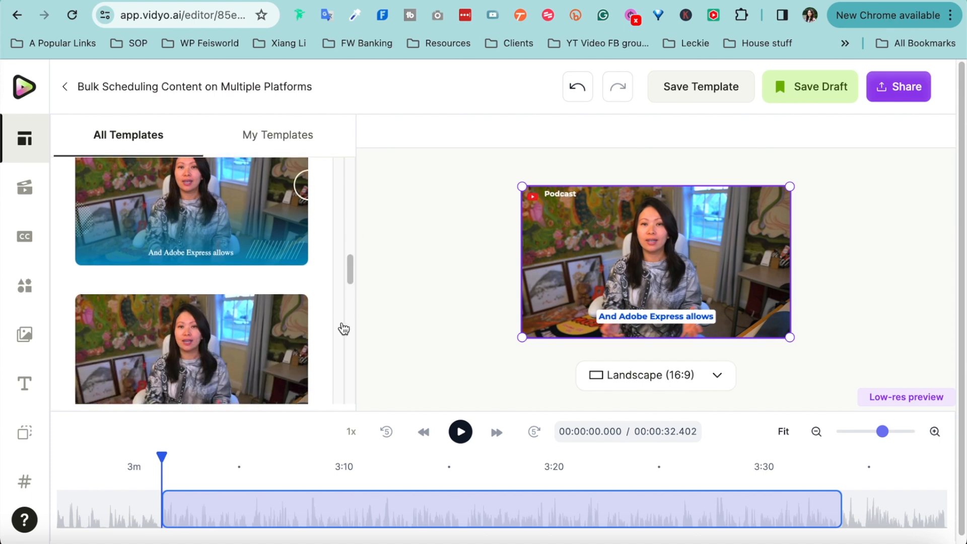
Nudge the subtitle caption slightly, trim the clip end to 32.366 seconds, and start saving the styling as a template.
{"action": "left_click", "coordinate": [640, 321]}
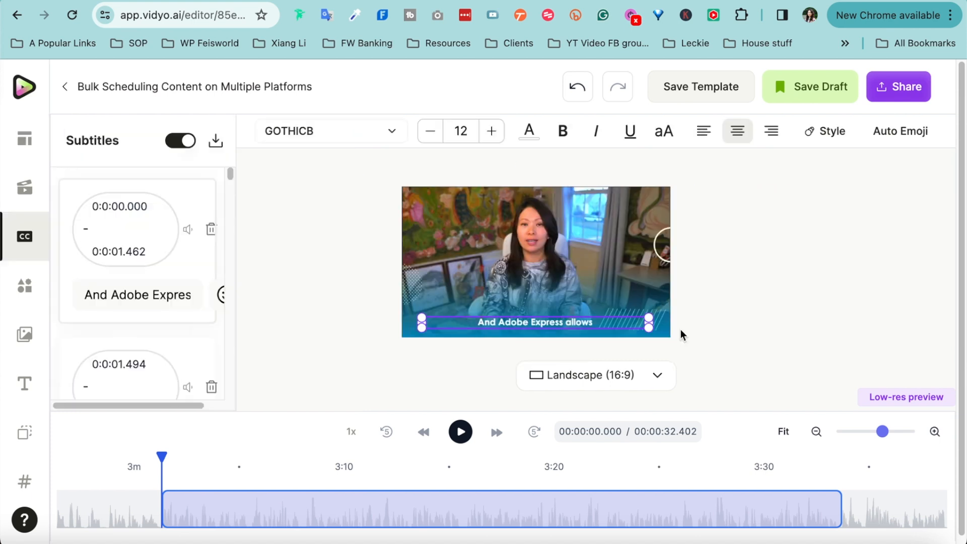
{"action": "left_click_drag", "start_coordinate": [588, 323], "coordinate": [590, 326]}
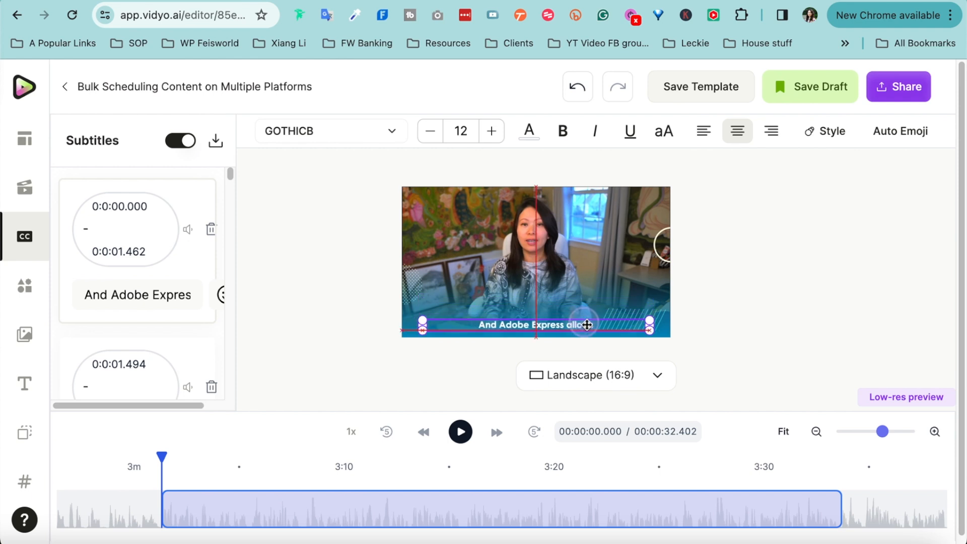
{"action": "scroll", "coordinate": [196, 295], "scroll_direction": "down", "scroll_amount": 5}
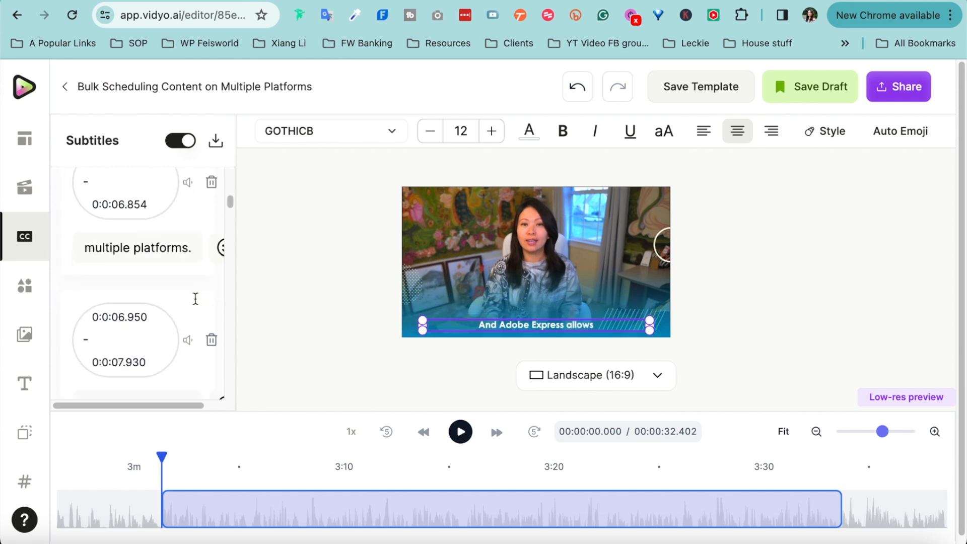
{"action": "scroll", "coordinate": [201, 304], "scroll_direction": "down", "scroll_amount": 3}
{"action": "scroll", "coordinate": [200, 305], "scroll_direction": "down", "scroll_amount": 3}
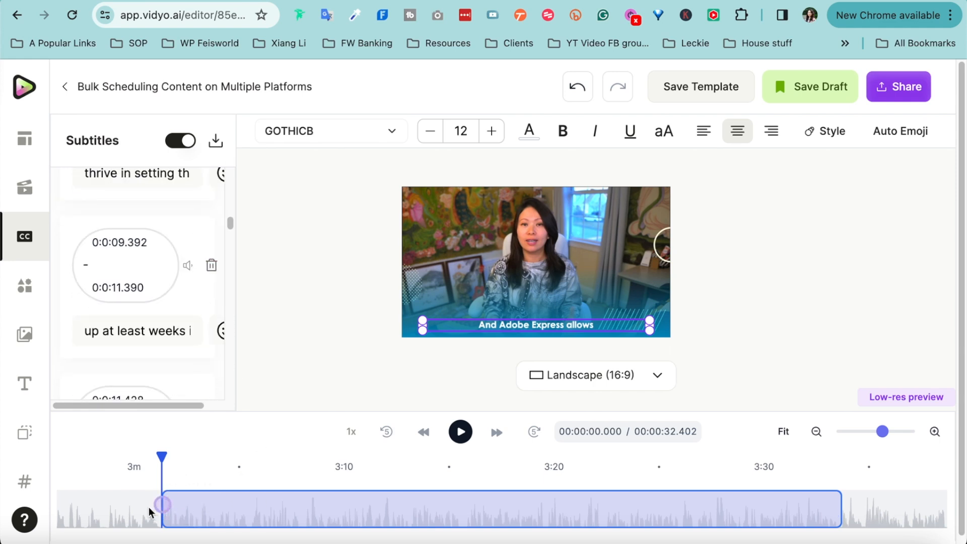
{"action": "left_click_drag", "start_coordinate": [165, 509], "coordinate": [161, 509]}
{"action": "left_click_drag", "start_coordinate": [841, 508], "coordinate": [839, 508]}
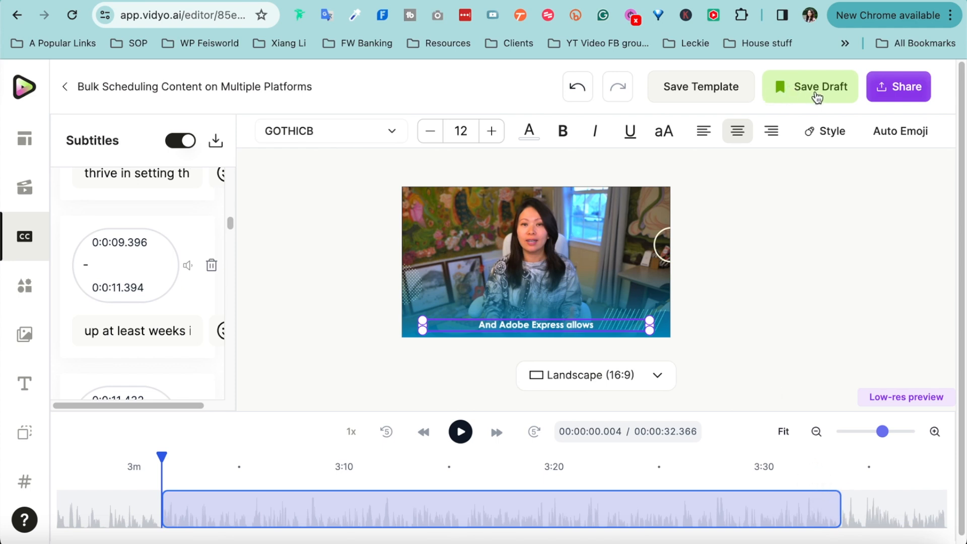
{"action": "left_click", "coordinate": [708, 86]}
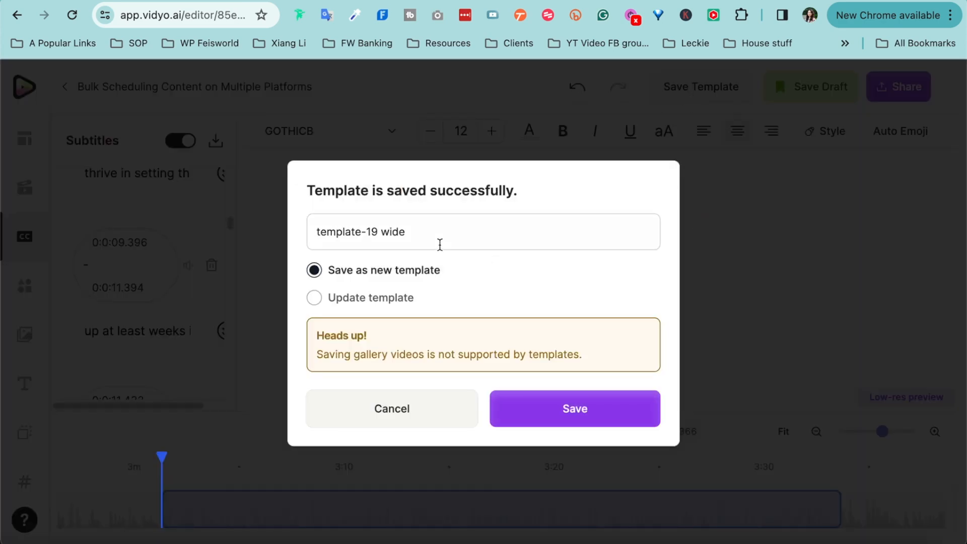
Select the default template name so it can be replaced with a custom one.
{"action": "left_click_drag", "start_coordinate": [447, 231], "coordinate": [330, 221]}
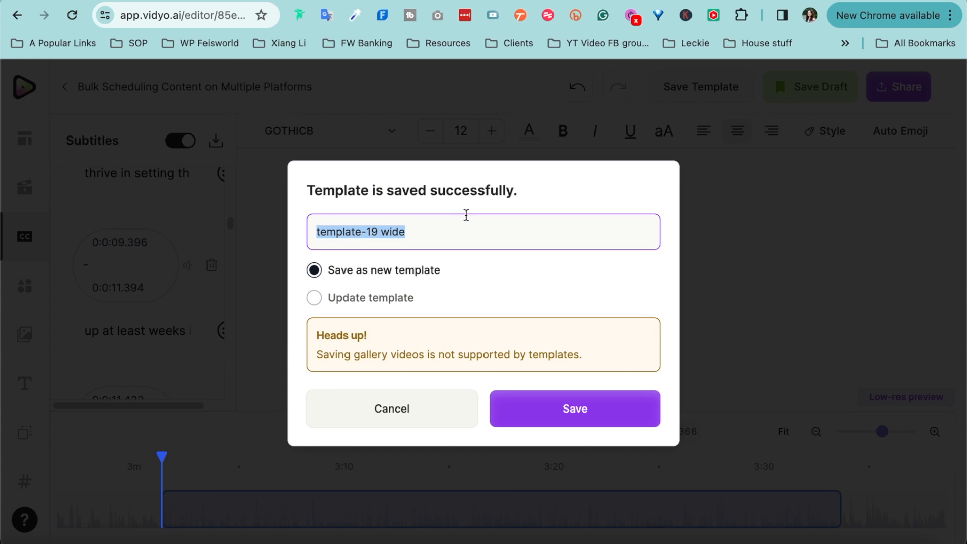
{"action": "type", "text": "Feo"}
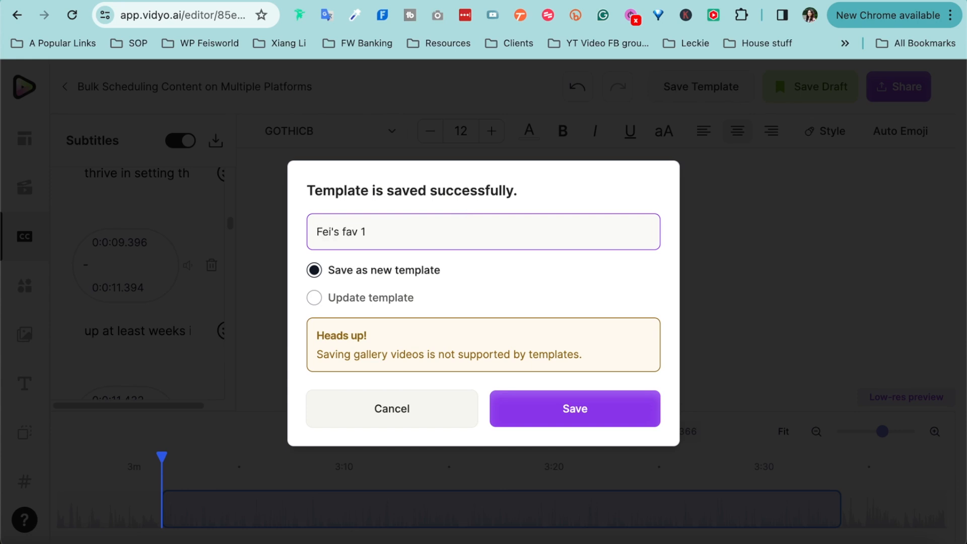
Confirm saving the new template, close the confirmation, then look at and close the draft and sharing options.
{"action": "left_click", "coordinate": [594, 409]}
{"action": "left_click", "coordinate": [627, 344]}
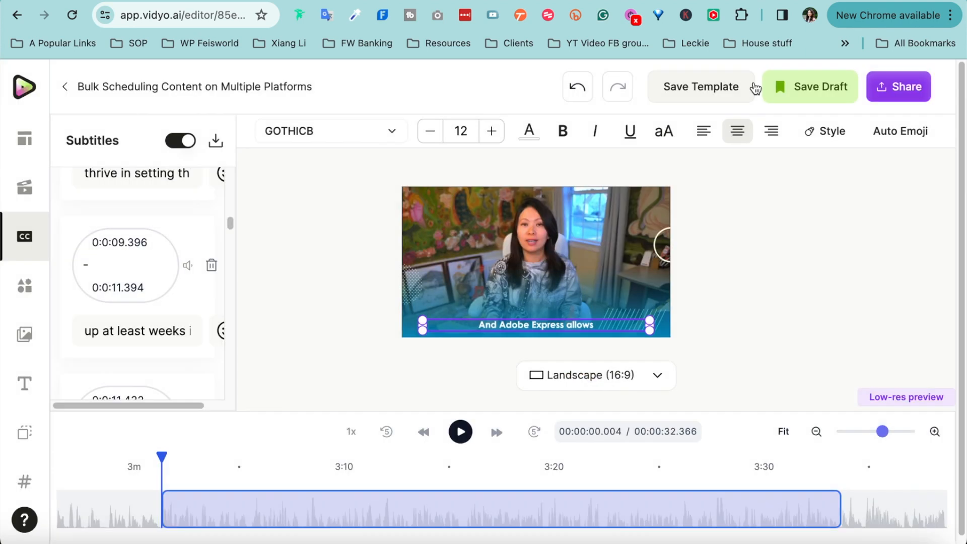
{"action": "left_click", "coordinate": [835, 89]}
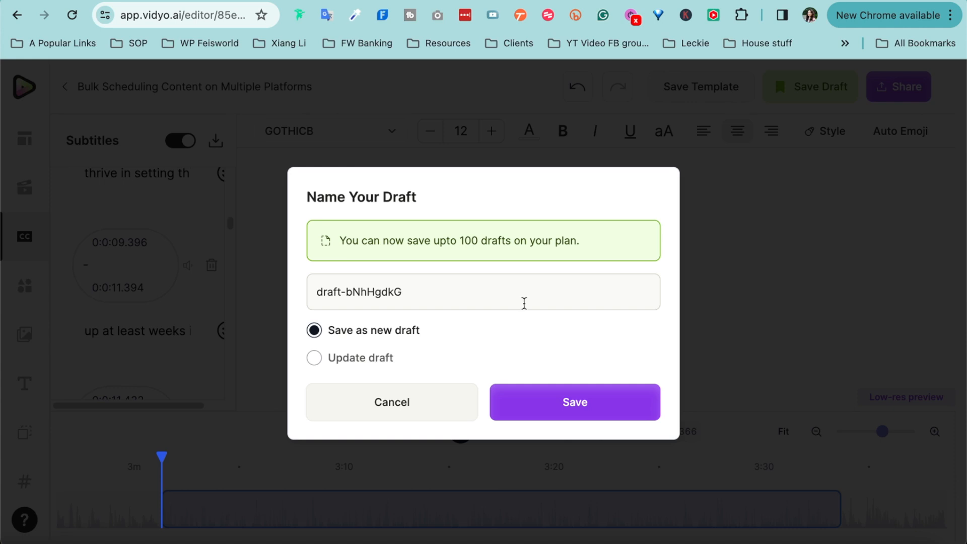
{"action": "left_click", "coordinate": [390, 414]}
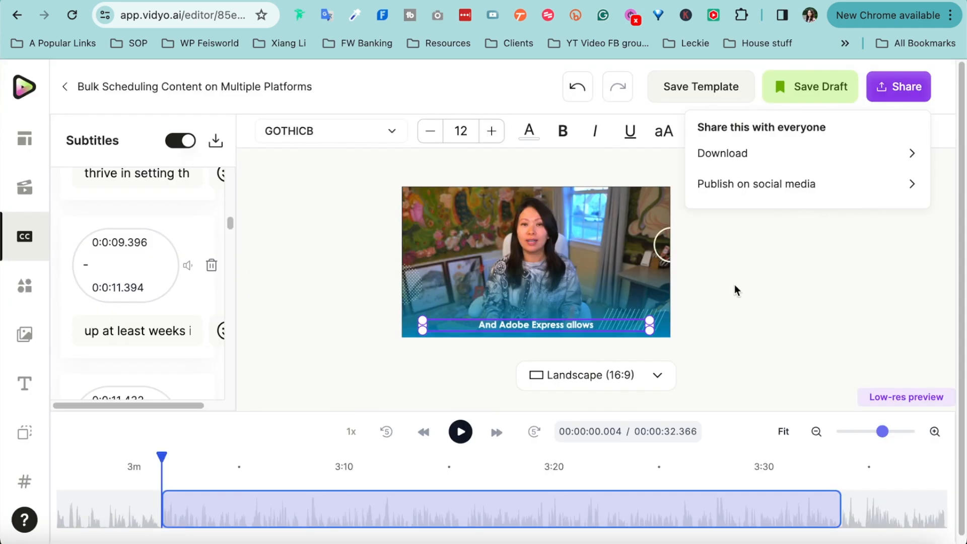
{"action": "left_click", "coordinate": [784, 335]}
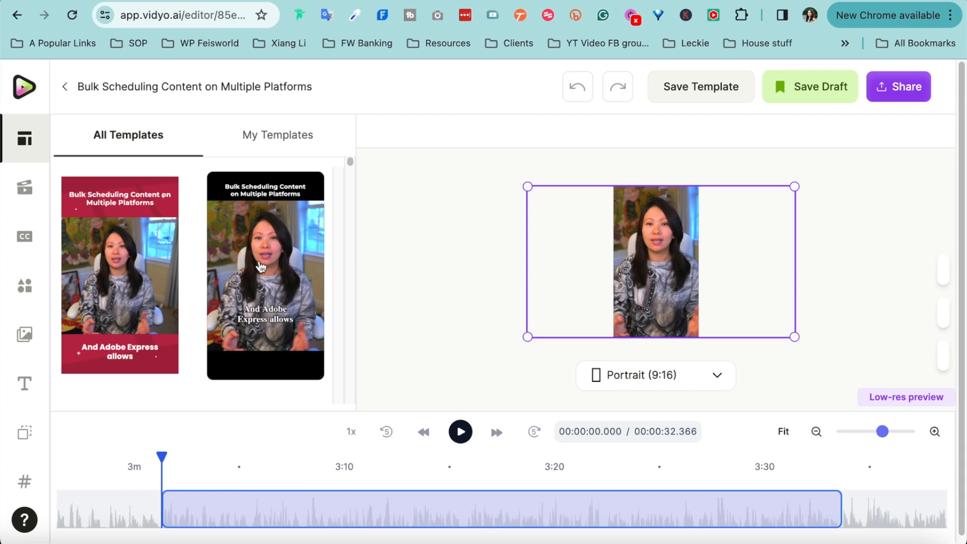
{"action": "scroll", "coordinate": [261, 265], "scroll_direction": "down", "scroll_amount": 3}
{"action": "scroll", "coordinate": [262, 265], "scroll_direction": "down", "scroll_amount": 3}
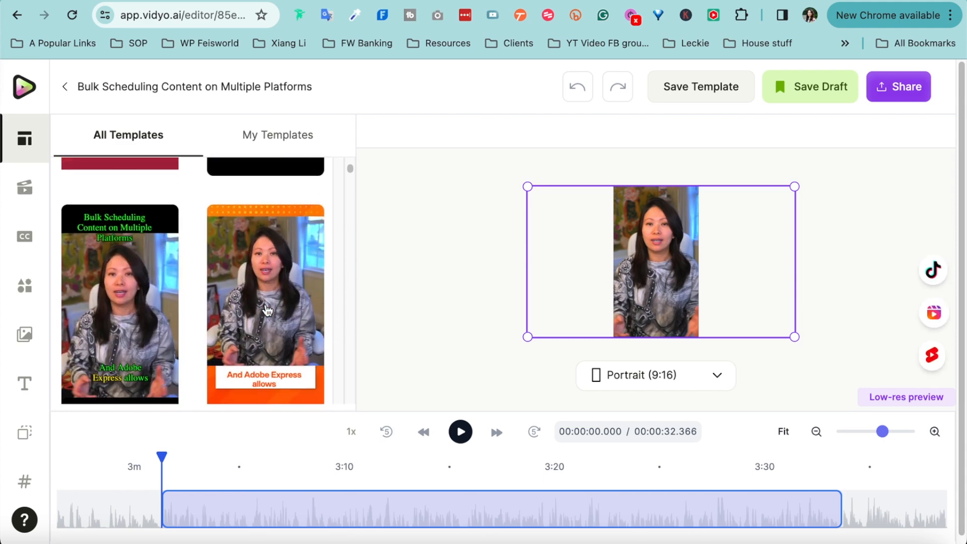
{"action": "scroll", "coordinate": [267, 308], "scroll_direction": "down", "scroll_amount": 2}
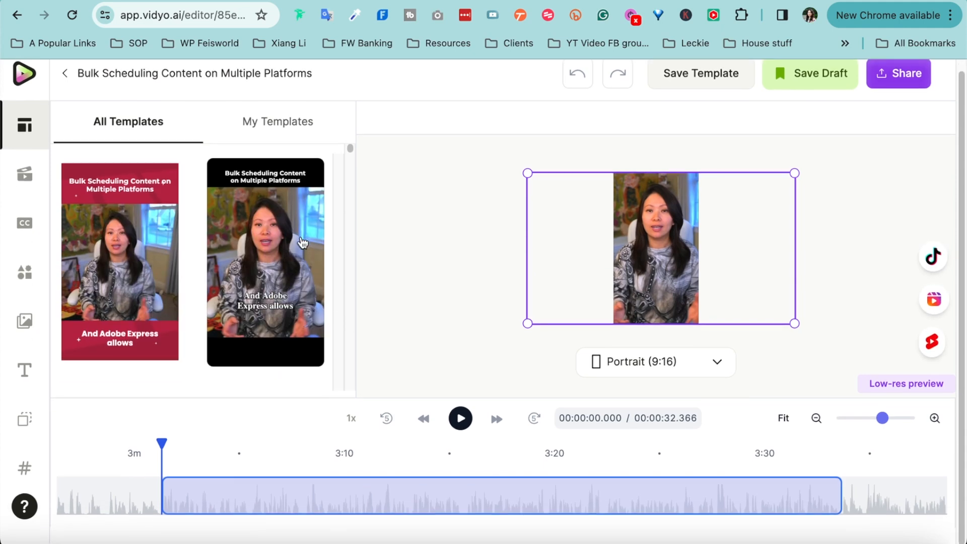
{"action": "scroll", "coordinate": [290, 257], "scroll_direction": "up", "scroll_amount": 2}
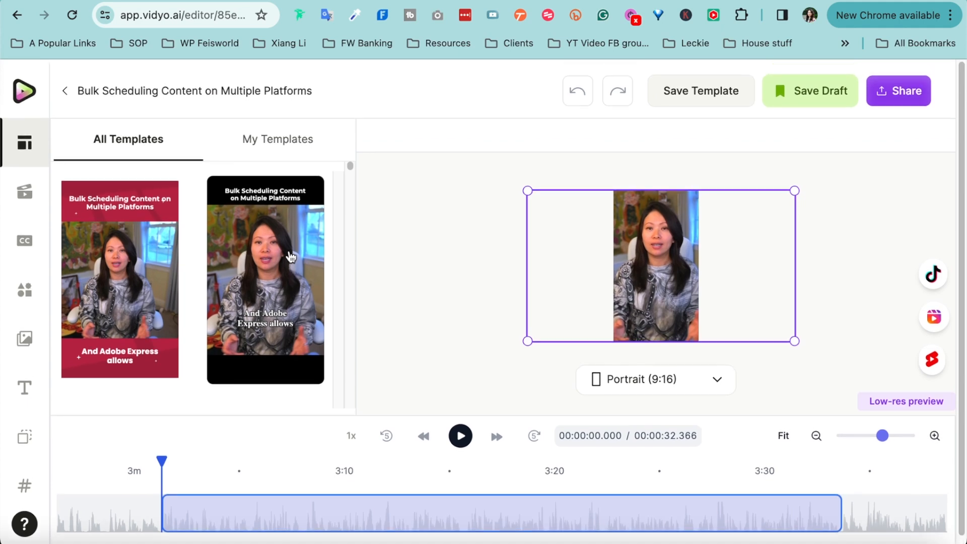
{"action": "left_click_drag", "start_coordinate": [352, 157], "coordinate": [353, 171]}
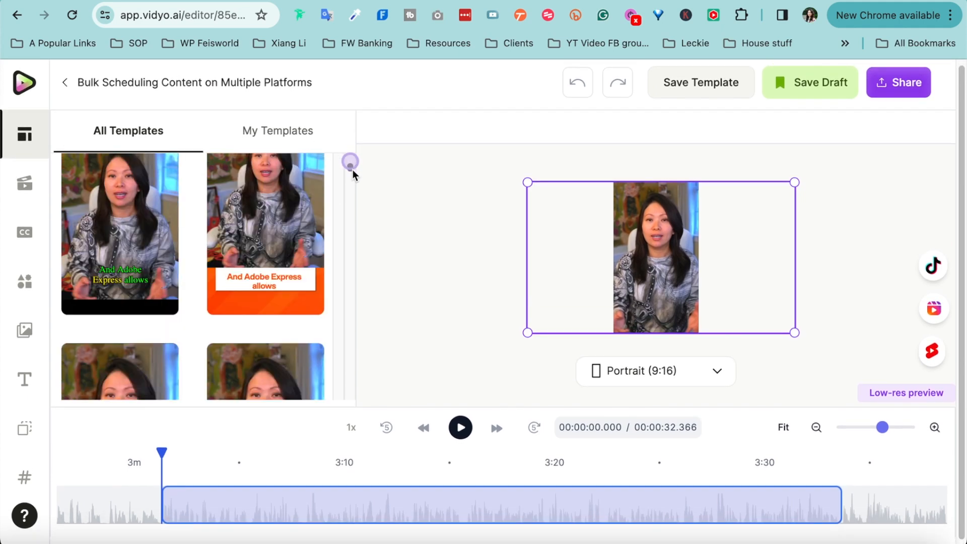
{"action": "scroll", "coordinate": [290, 214], "scroll_direction": "down", "scroll_amount": 2}
{"action": "scroll", "coordinate": [290, 214], "scroll_direction": "down", "scroll_amount": 2}
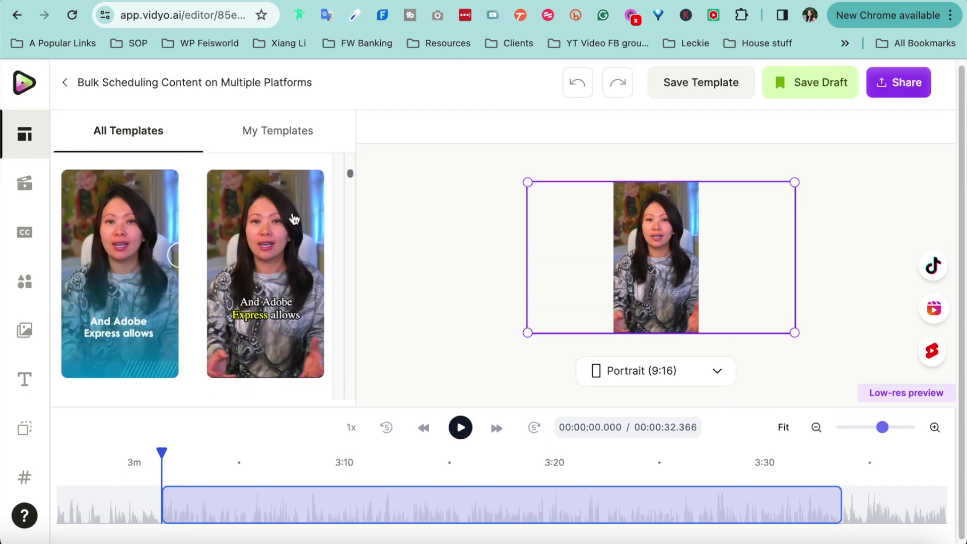
Apply the teal gradient template, then switch to the yellow-highlight caption template.
{"action": "left_click", "coordinate": [162, 265]}
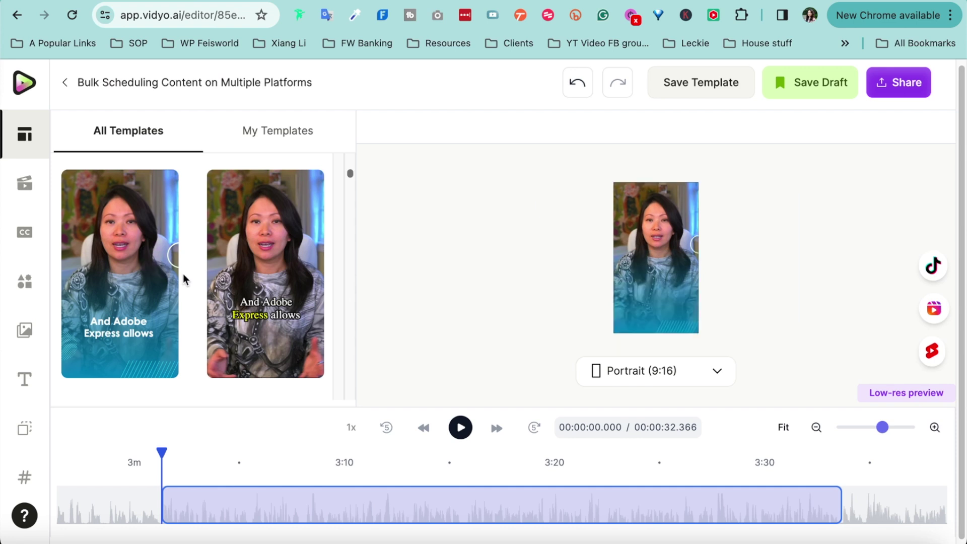
{"action": "left_click", "coordinate": [272, 266]}
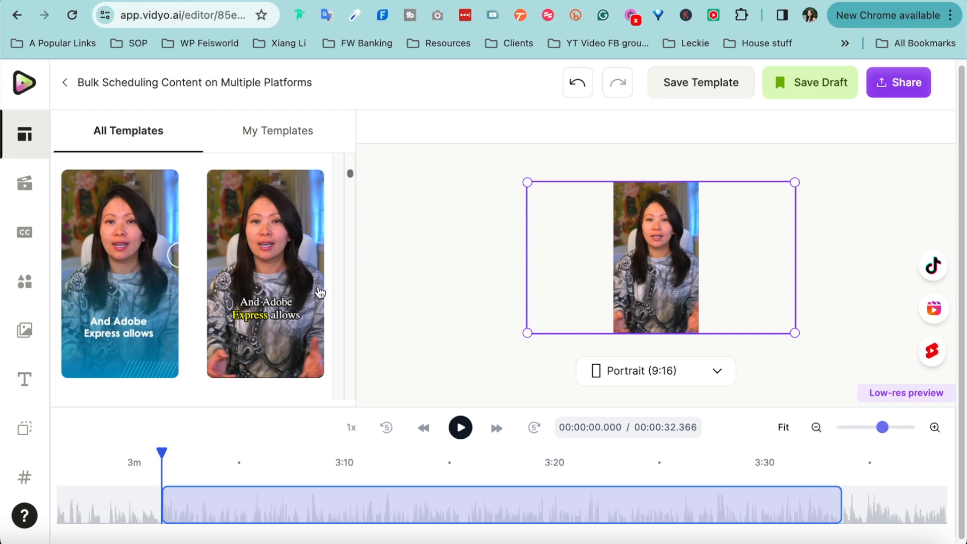
{"action": "scroll", "coordinate": [342, 303], "scroll_direction": "down", "scroll_amount": 1}
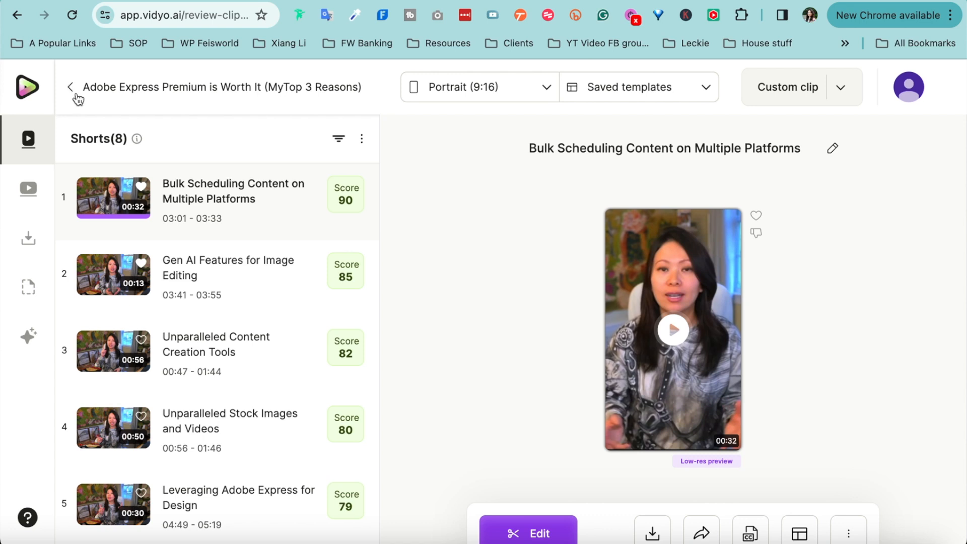
Choose Create from Transcript in the Custom clip dropdown.
{"action": "left_click", "coordinate": [840, 87]}
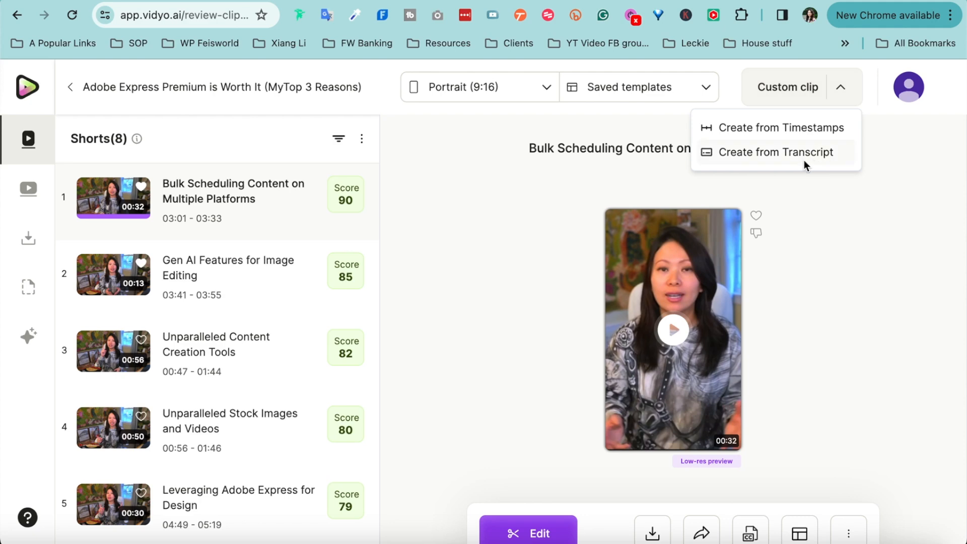
{"action": "left_click", "coordinate": [774, 153]}
{"action": "mouse_move", "coordinate": [321, 392]}
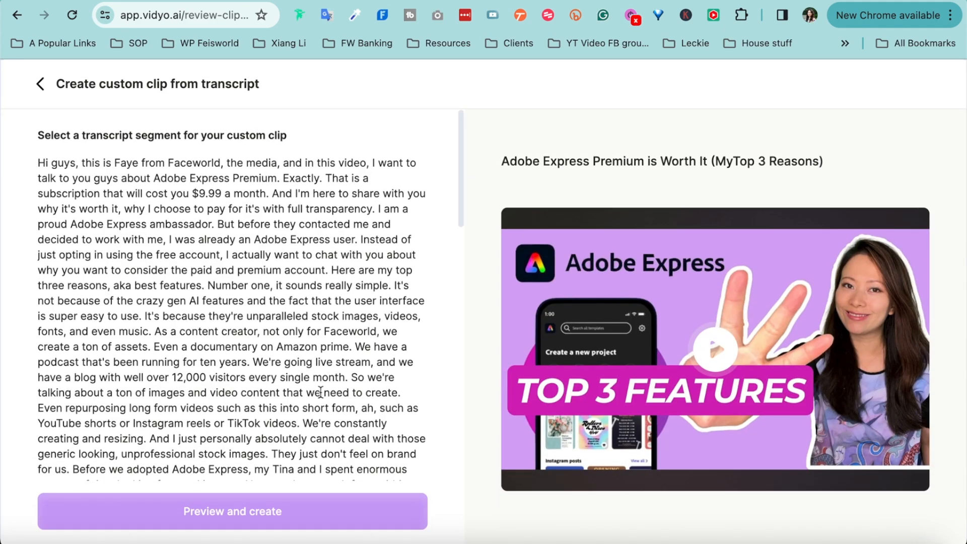
{"action": "scroll", "coordinate": [322, 393], "scroll_direction": "down", "scroll_amount": 10}
{"action": "scroll", "coordinate": [325, 370], "scroll_direction": "down", "scroll_amount": 5}
{"action": "scroll", "coordinate": [326, 371], "scroll_direction": "down", "scroll_amount": 3}
{"action": "scroll", "coordinate": [329, 360], "scroll_direction": "up", "scroll_amount": 12}
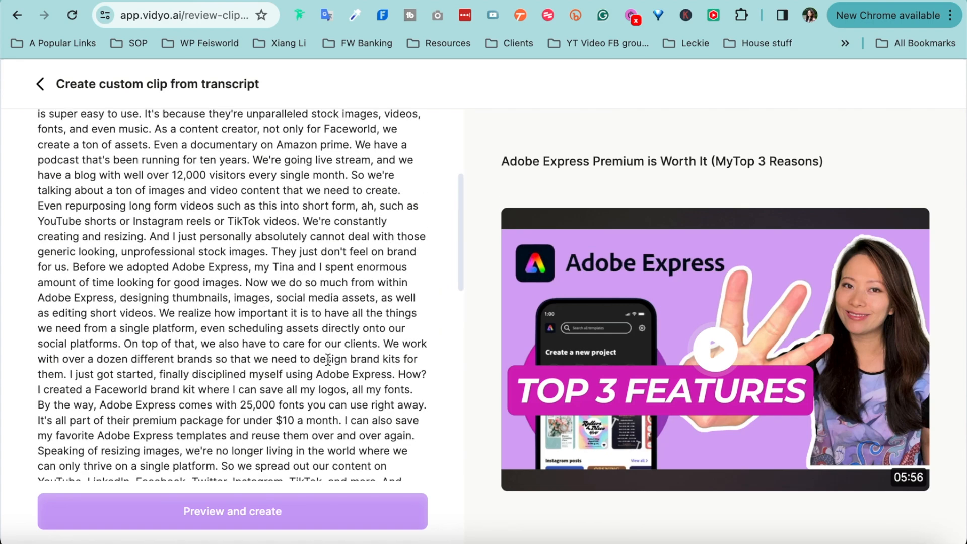
{"action": "scroll", "coordinate": [330, 360], "scroll_direction": "up", "scroll_amount": 5}
{"action": "scroll", "coordinate": [330, 360], "scroll_direction": "up", "scroll_amount": 5}
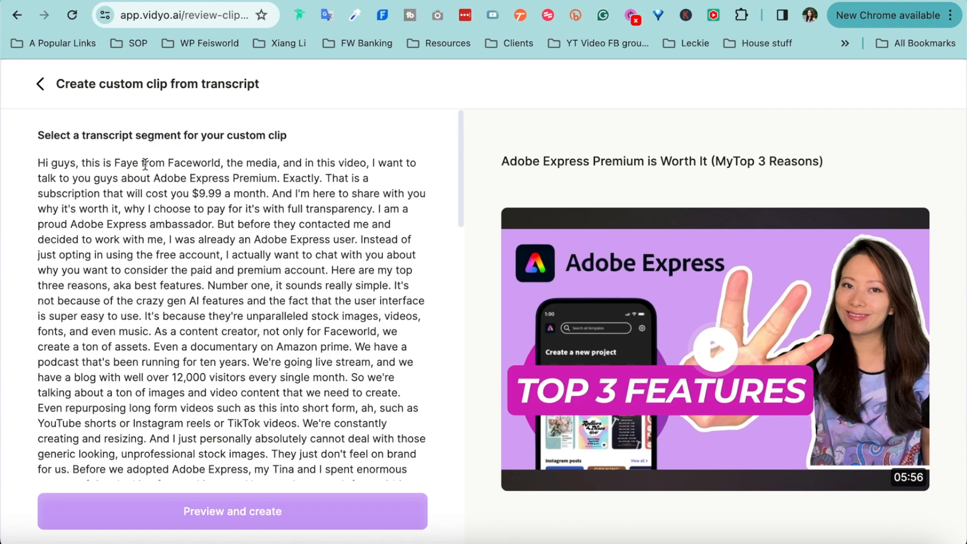
{"action": "scroll", "coordinate": [242, 239], "scroll_direction": "down", "scroll_amount": 5}
{"action": "scroll", "coordinate": [242, 250], "scroll_direction": "down", "scroll_amount": 2}
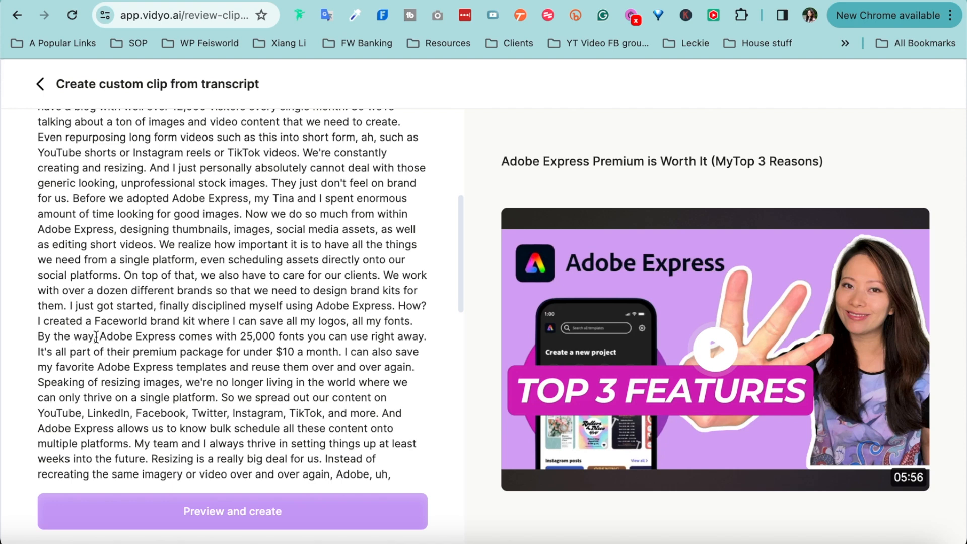
Select the passage from 'Adobe Express comes with 25,000 fonts' to 'TikTok, and more.' and preview it.
{"action": "left_click_drag", "start_coordinate": [98, 336], "coordinate": [210, 369]}
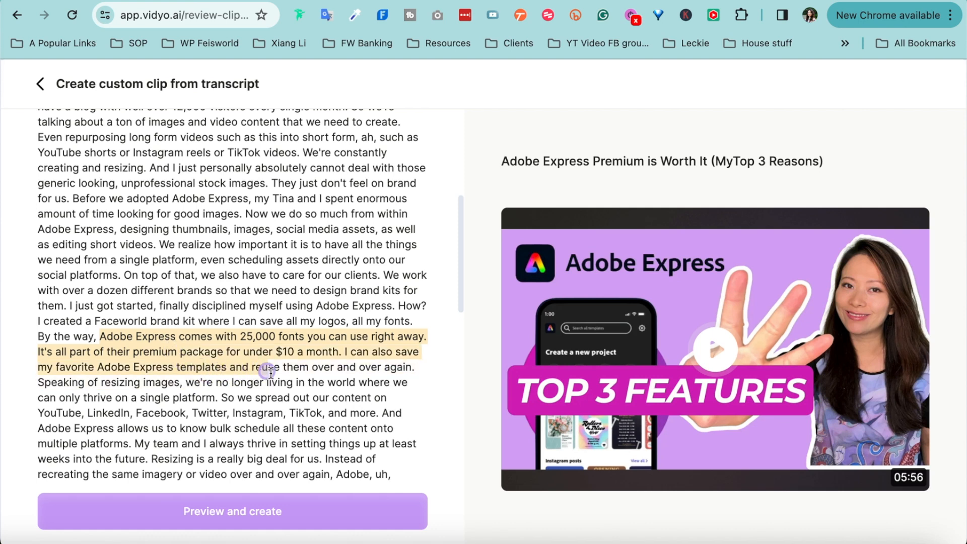
{"action": "left_click_drag", "start_coordinate": [274, 373], "coordinate": [224, 412]}
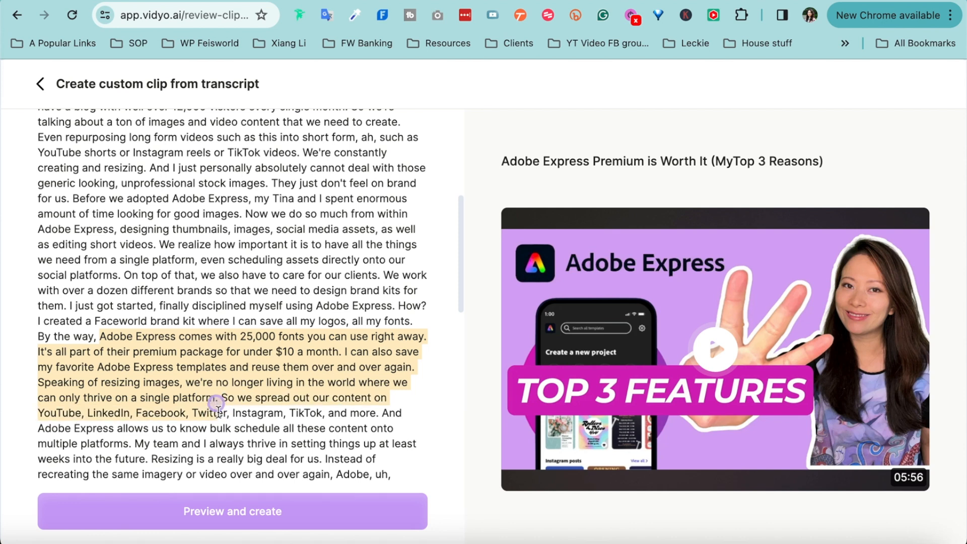
{"action": "mouse_move", "coordinate": [224, 412]}
{"action": "left_mouse_down"}
{"action": "mouse_move", "coordinate": [148, 420]}
{"action": "mouse_move", "coordinate": [352, 415]}
{"action": "left_mouse_up"}
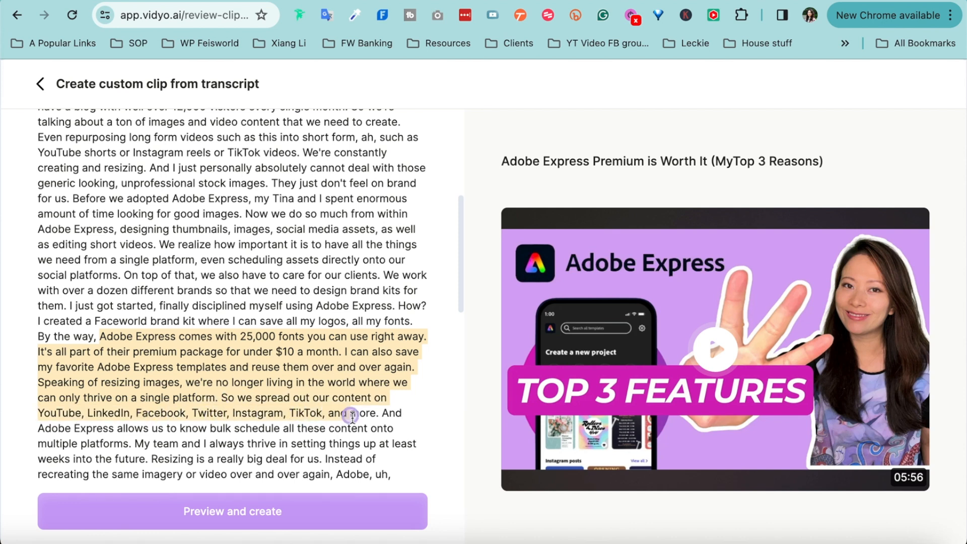
{"action": "left_click_drag", "start_coordinate": [352, 416], "coordinate": [375, 414]}
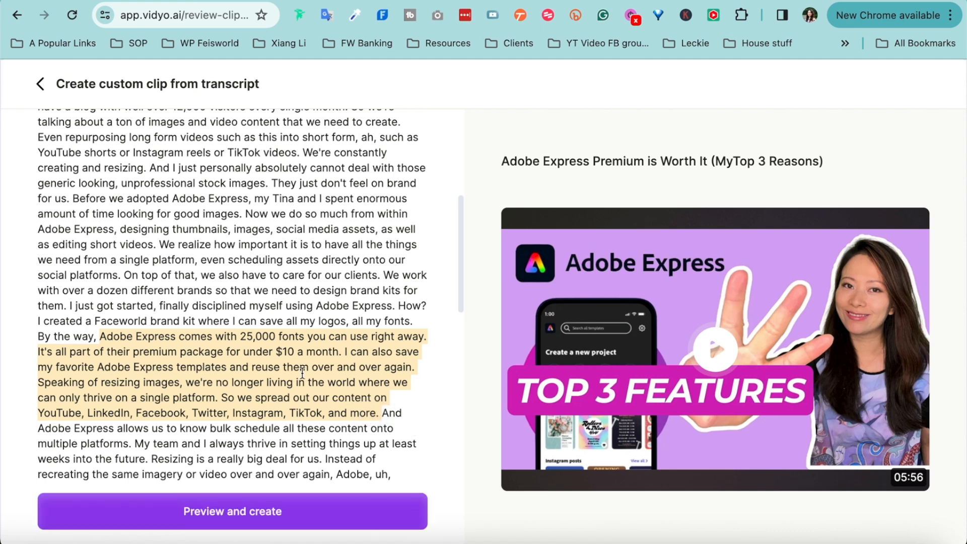
{"action": "scroll", "coordinate": [315, 369], "scroll_direction": "down", "scroll_amount": 1}
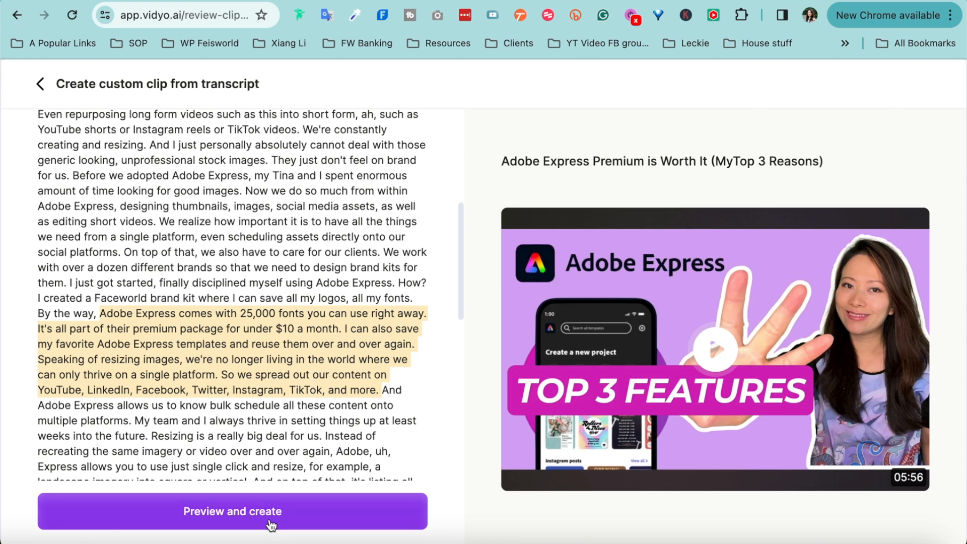
{"action": "left_click", "coordinate": [265, 516]}
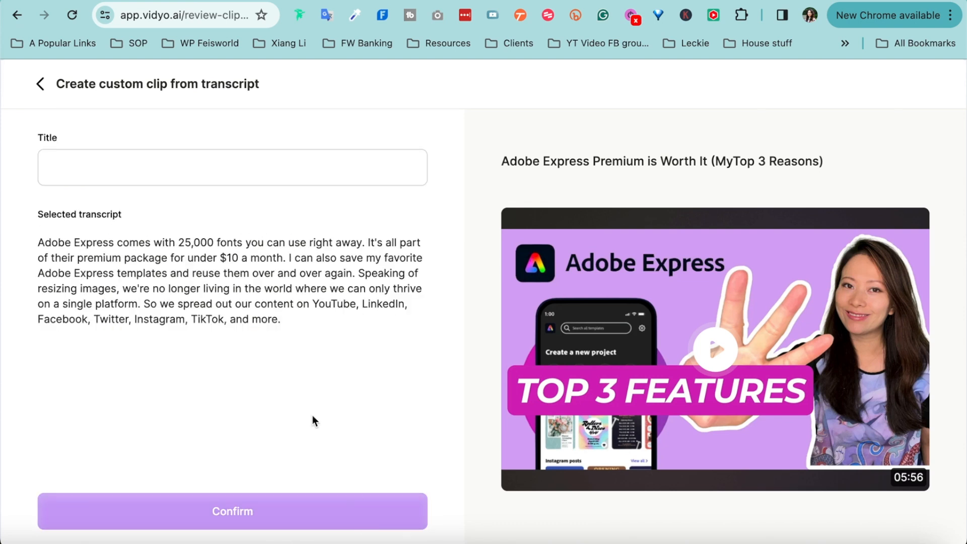
Title the custom clip 'Adobe Express benefits' and confirm its creation.
{"action": "left_click", "coordinate": [247, 167]}
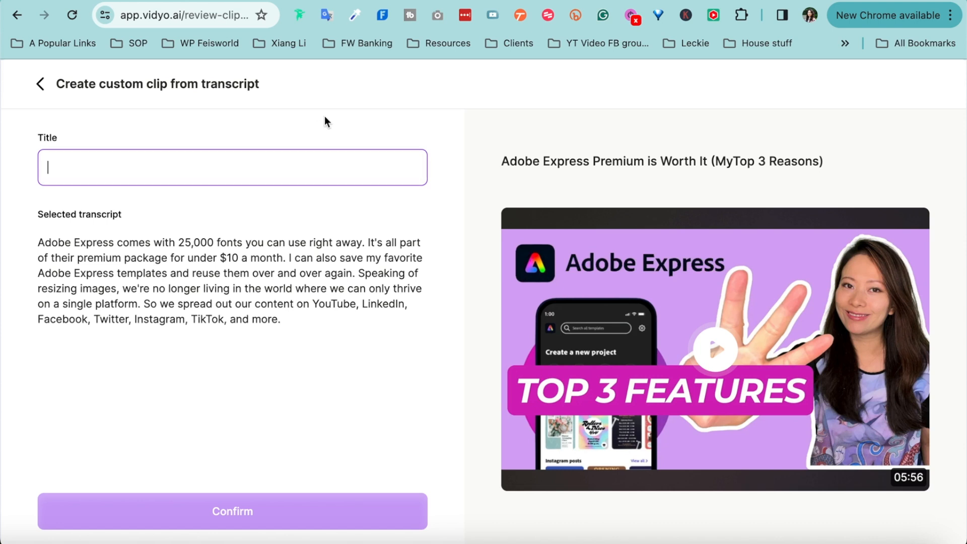
{"action": "type", "text": "Adobe E"}
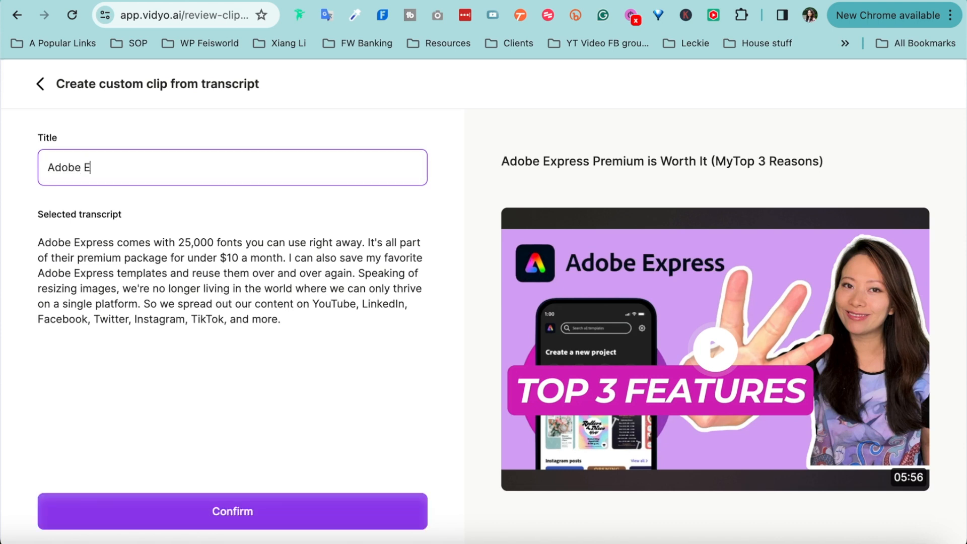
{"action": "type", "text": "xpress benefits"}
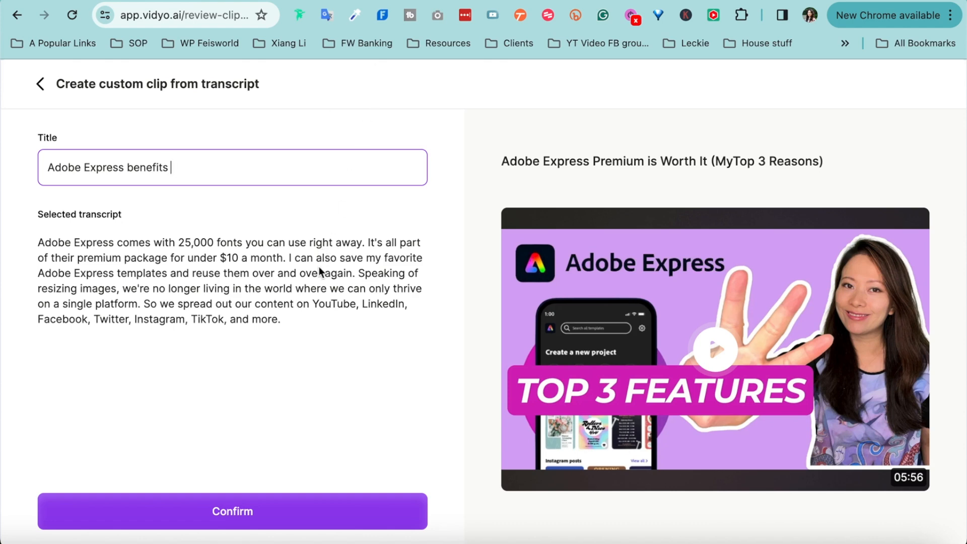
{"action": "left_click", "coordinate": [286, 512]}
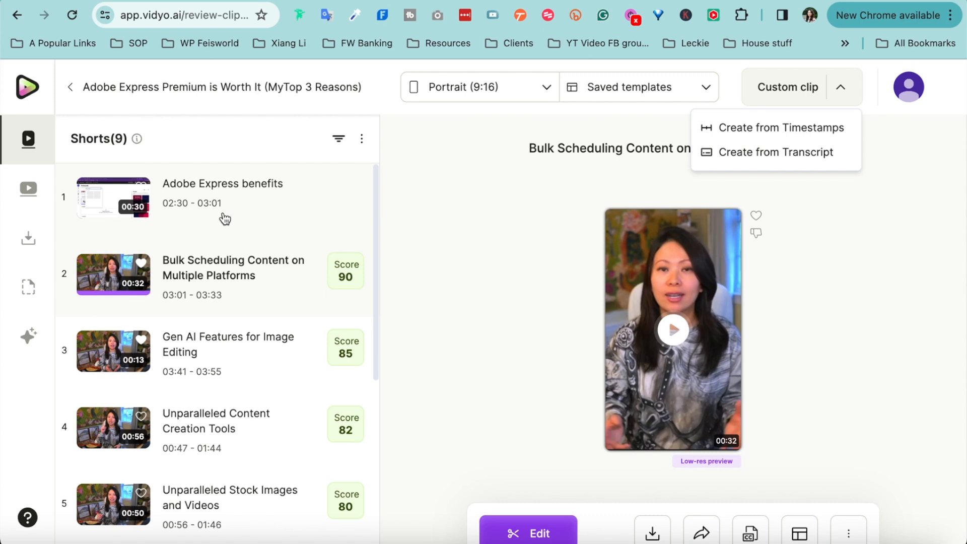
Open the Adobe Express benefits clip, preview it briefly, and switch it to Landscape (16:9).
{"action": "left_click", "coordinate": [139, 200]}
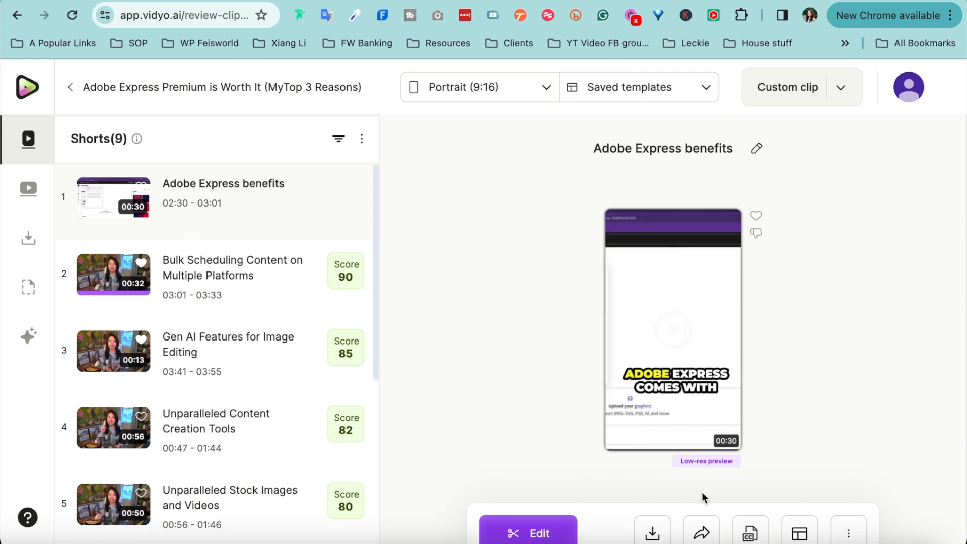
{"action": "left_click", "coordinate": [674, 326]}
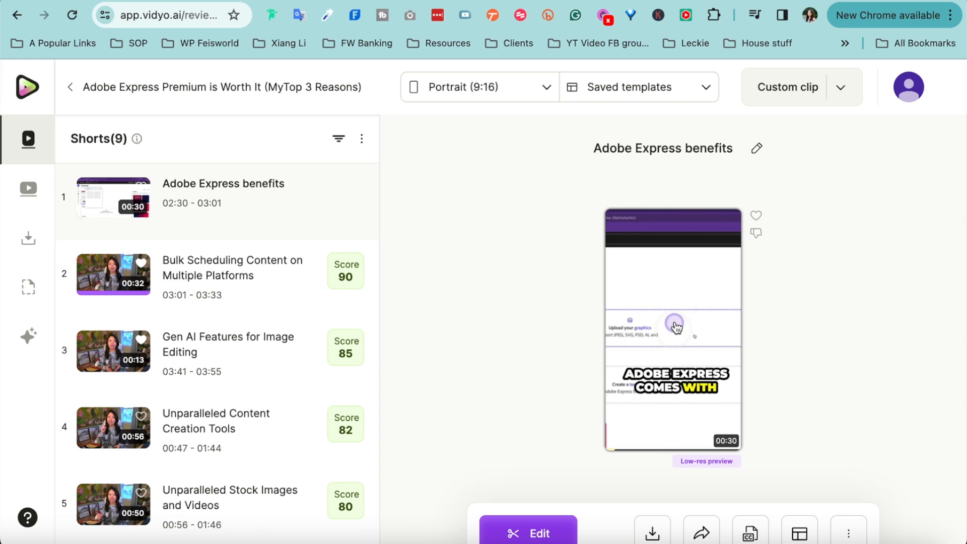
{"action": "left_click", "coordinate": [521, 83]}
{"action": "left_click", "coordinate": [483, 127]}
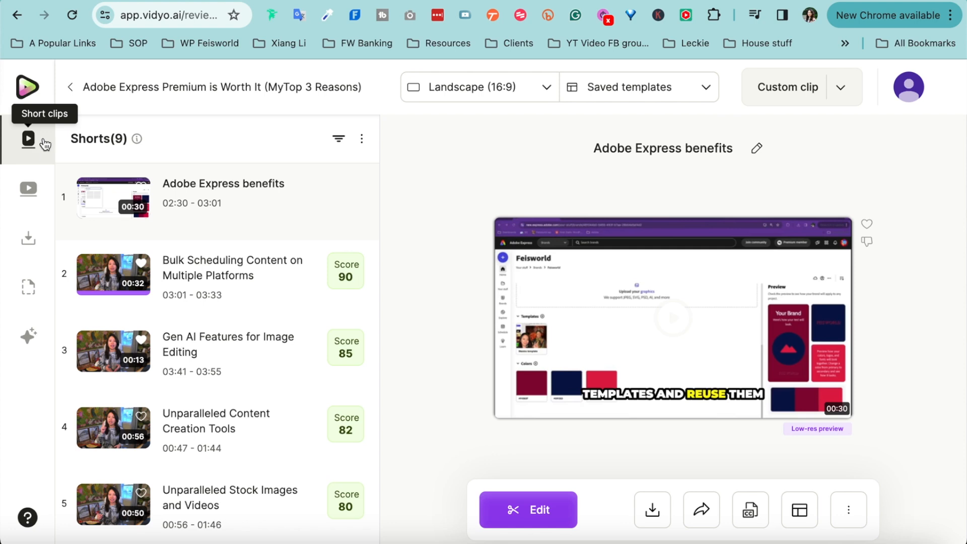
Preview both chapters, including 'How to start a business with Adobe Express in 2019', then view the empty Downloads page.
{"action": "left_click", "coordinate": [28, 189]}
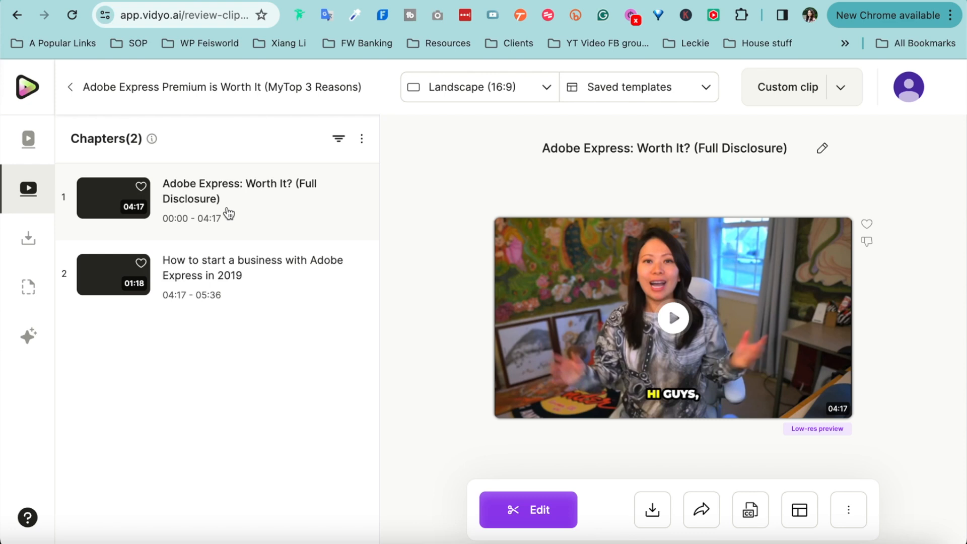
{"action": "left_click", "coordinate": [239, 201]}
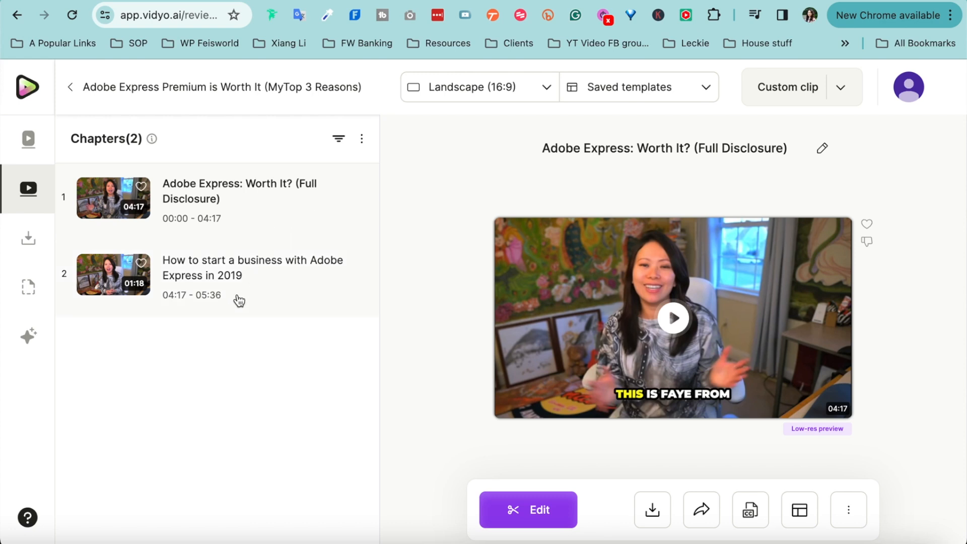
{"action": "left_click", "coordinate": [267, 293]}
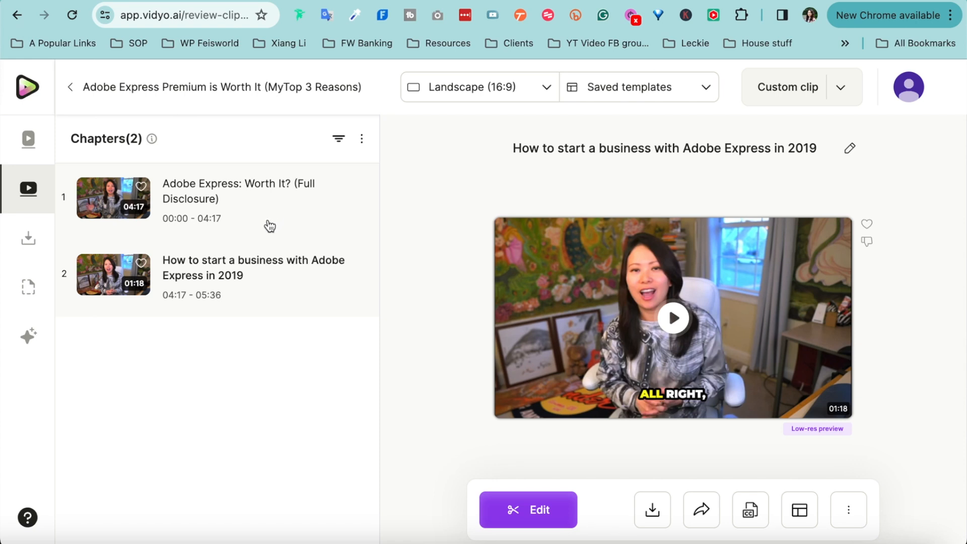
{"action": "left_click", "coordinate": [28, 237]}
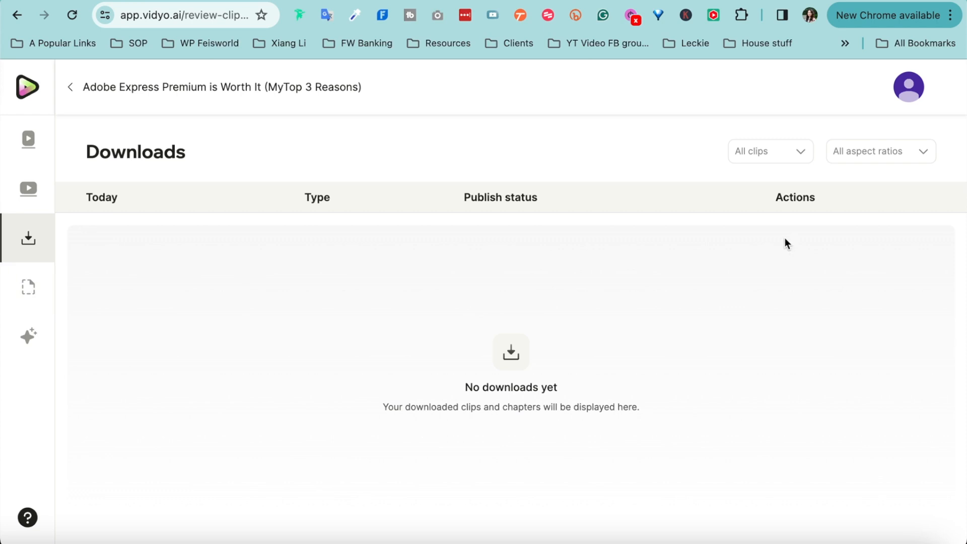
View the Drafts page, which has no saved drafts yet.
{"action": "left_click", "coordinate": [27, 287]}
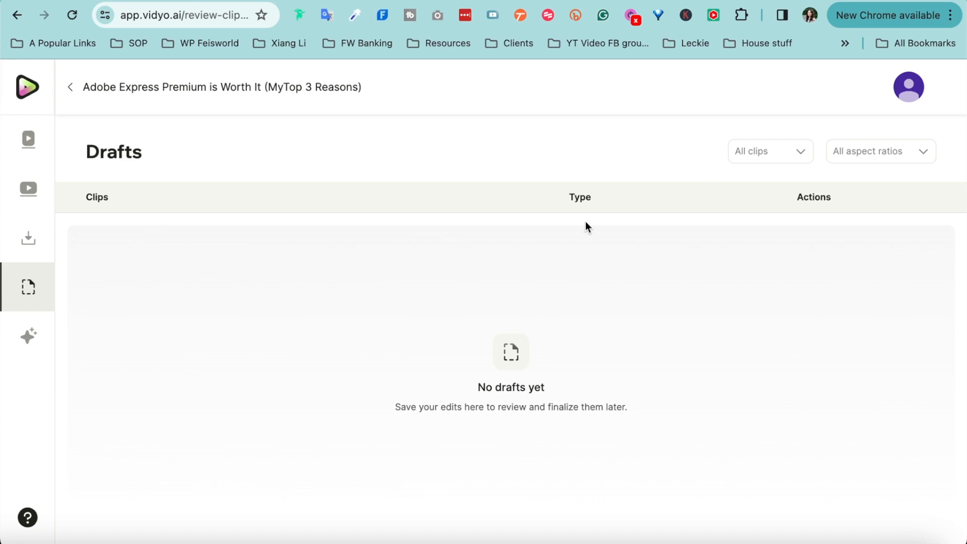
Bring up Viddy, the AI content assistant, for the Adobe Express video.
{"action": "left_click", "coordinate": [28, 336]}
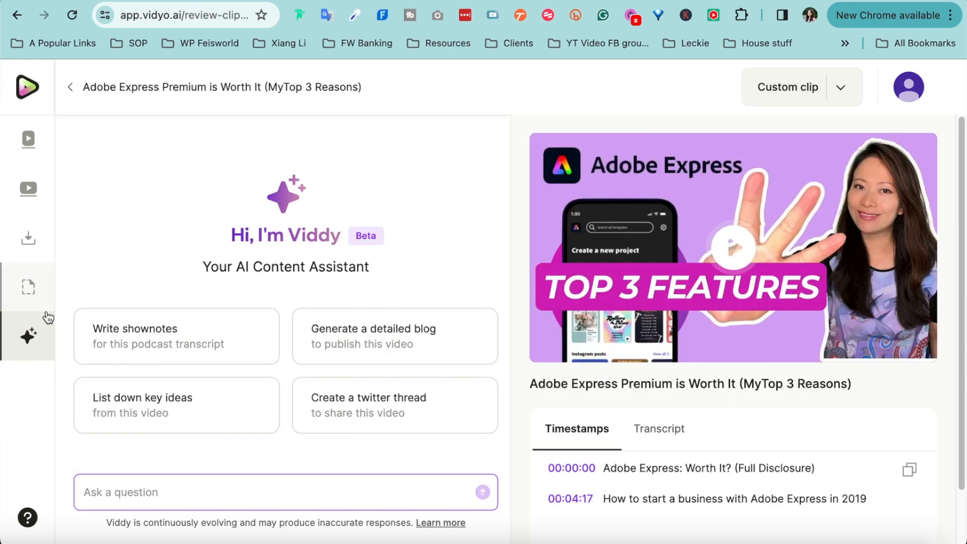